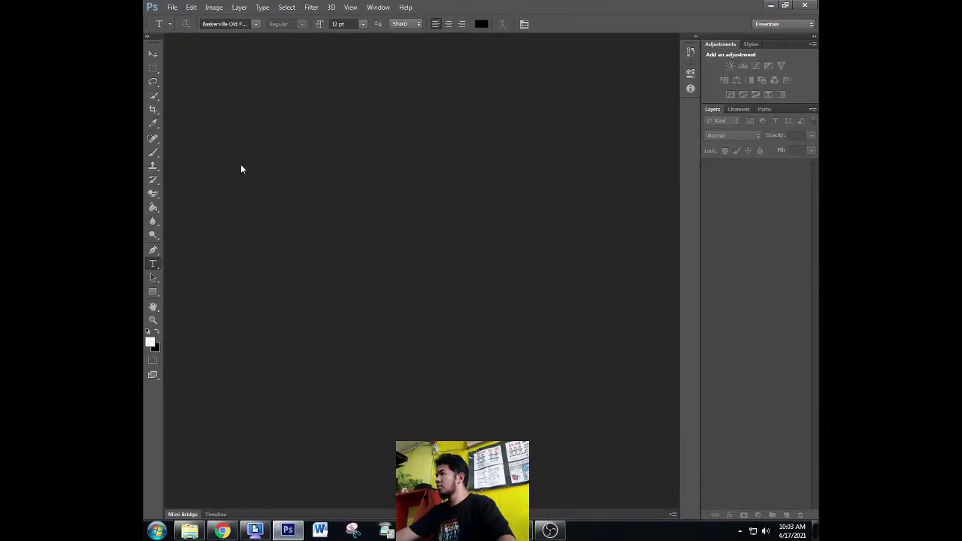
left_click(173, 9)
left_click(189, 29)
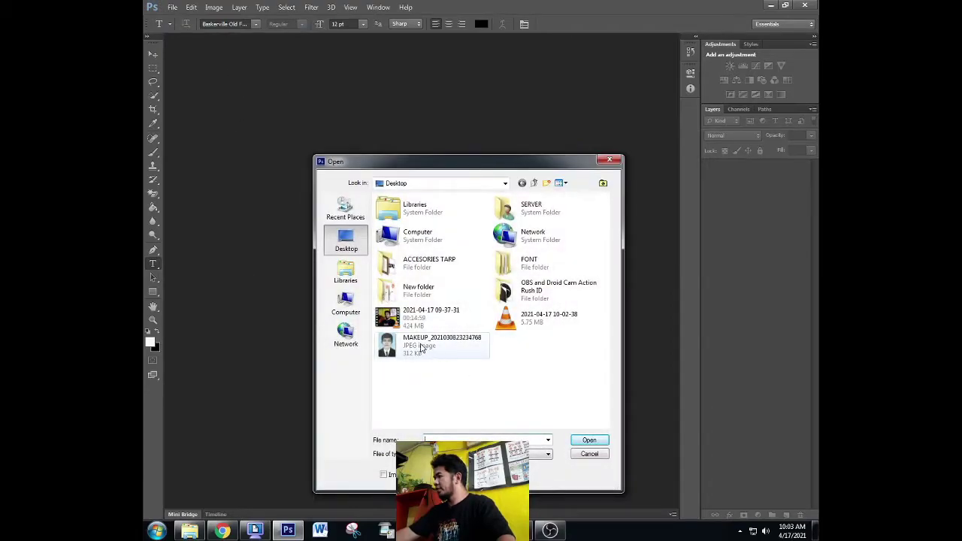
left_click(416, 350)
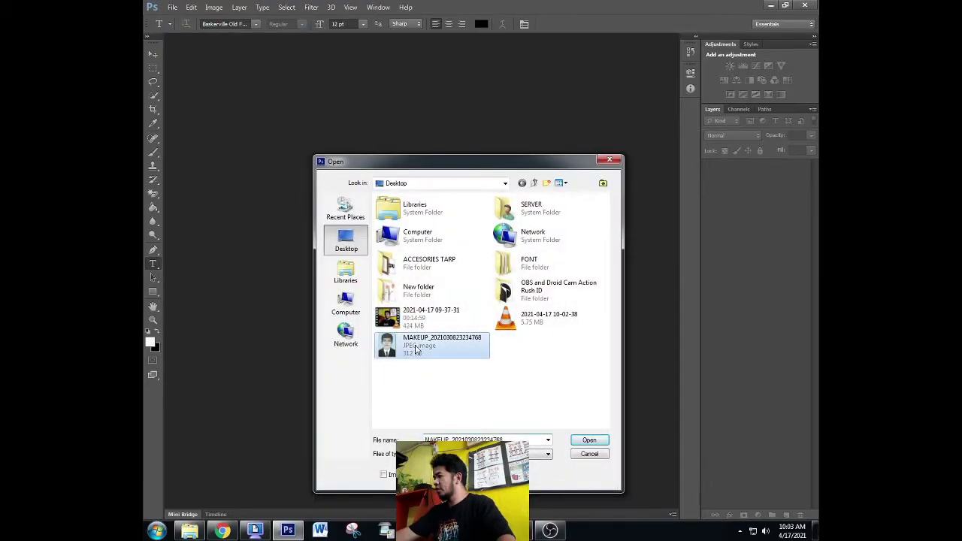
left_click(587, 442)
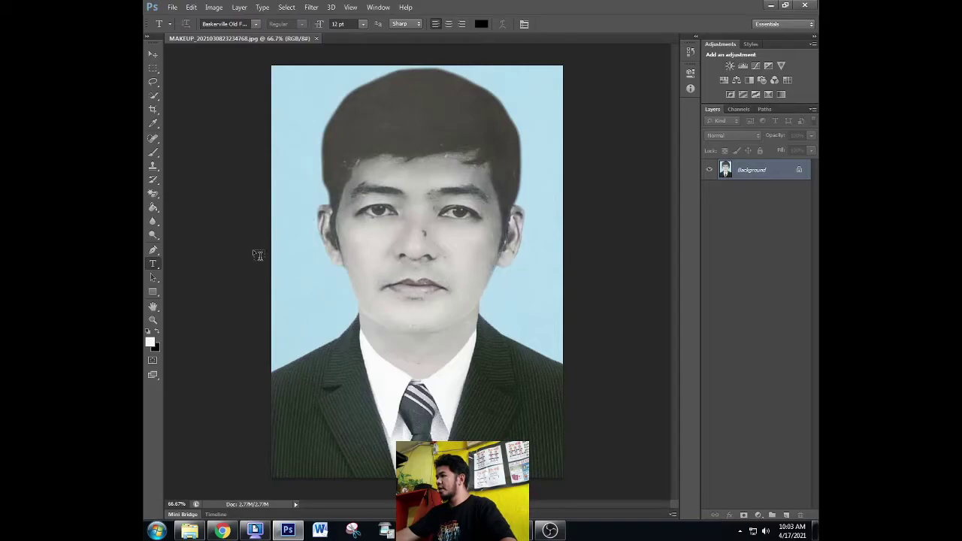
Remove the light blue background around the man with the Magic Eraser Tool.
left_click(154, 194)
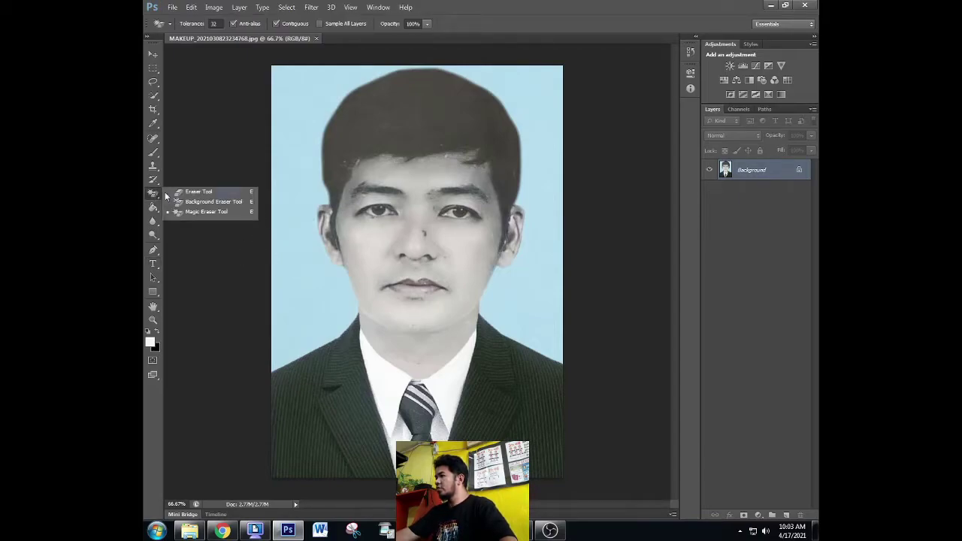
left_click(208, 214)
left_click(292, 106)
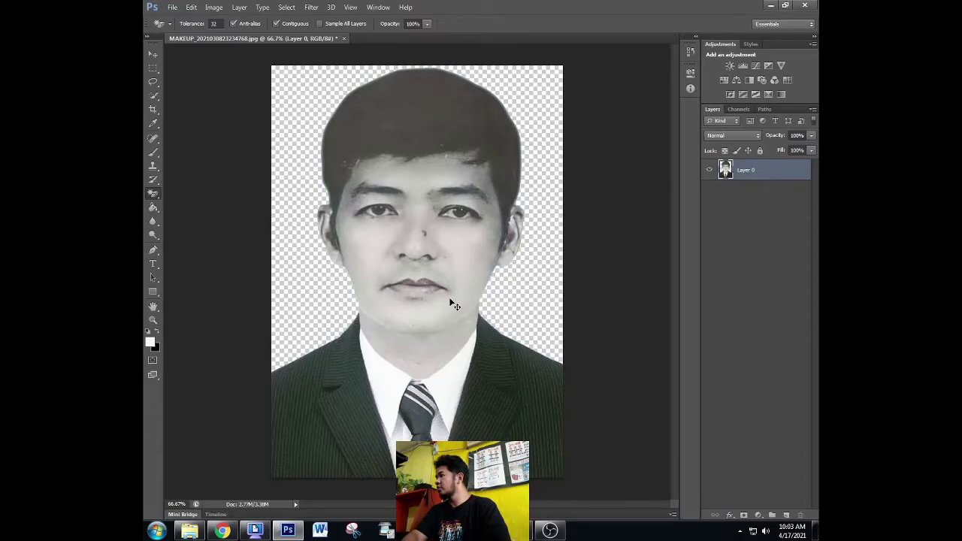
Duplicate Layer 0 and fill the copy with the off-white foreground colour.
key("ctrl+j")
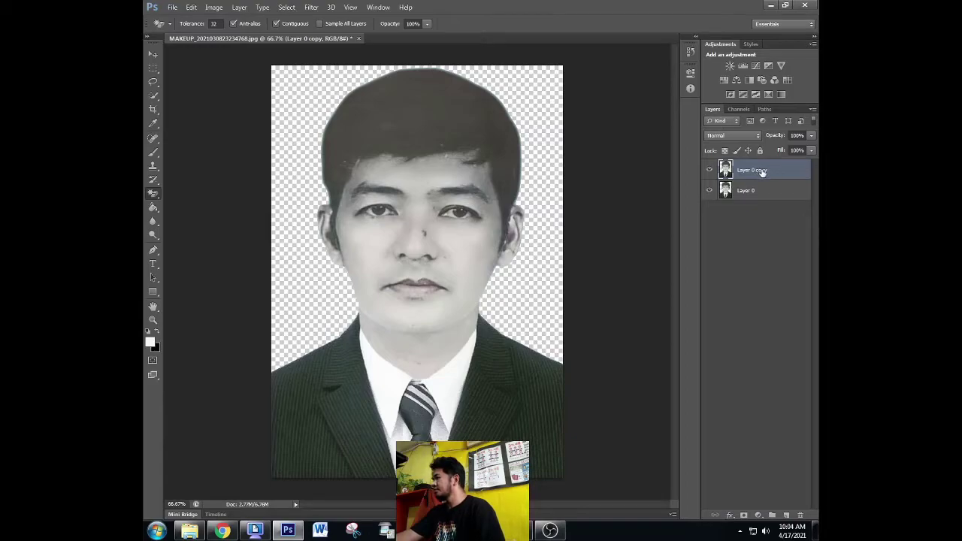
key("alt+BackSpace")
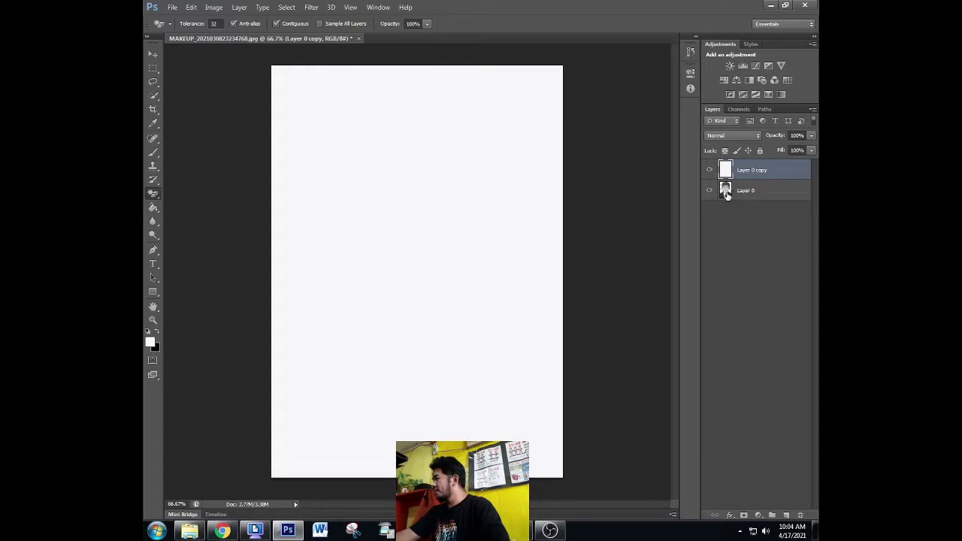
left_click_drag(727, 193, 730, 169)
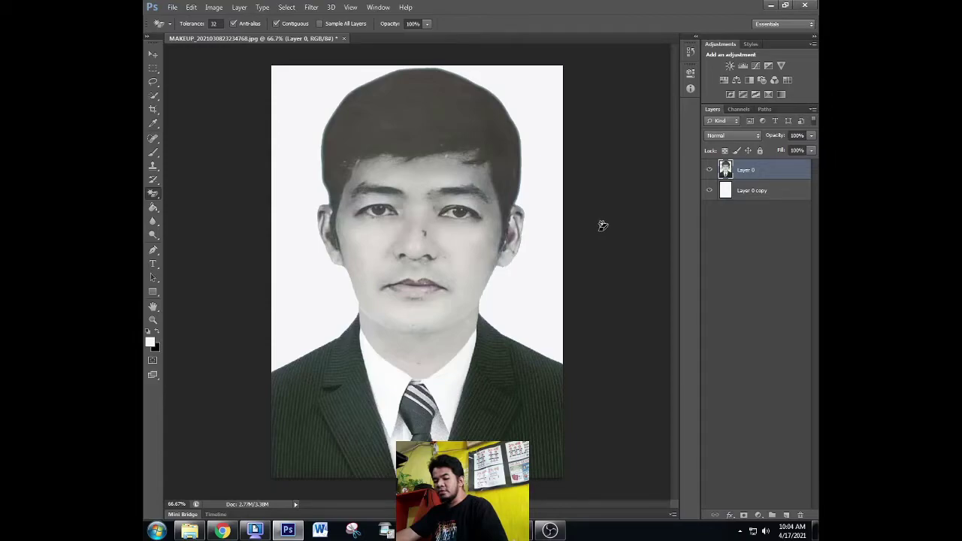
key("ctrl+z")
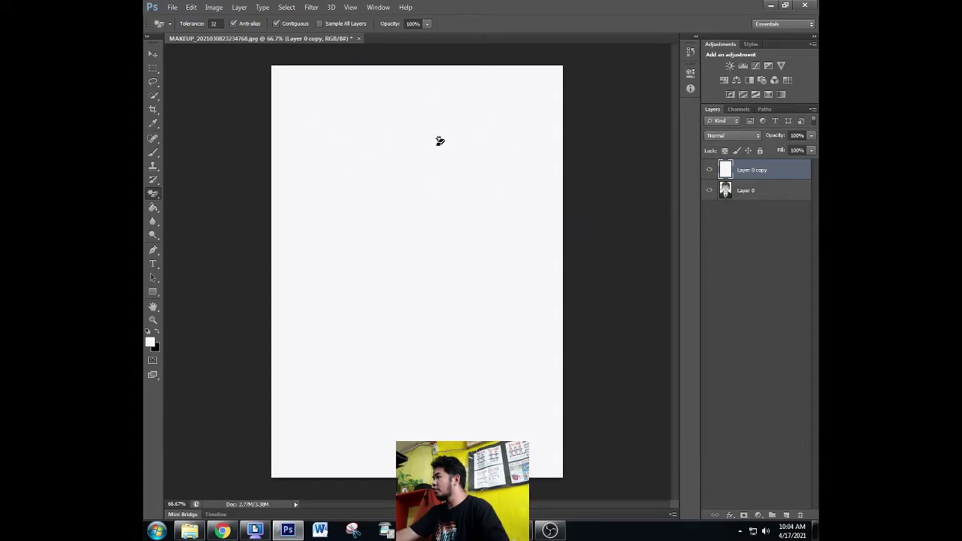
Set the foreground colour to blue (#1402fb) and fill Layer 0 copy with it using the Paint Bucket Tool.
left_click(151, 342)
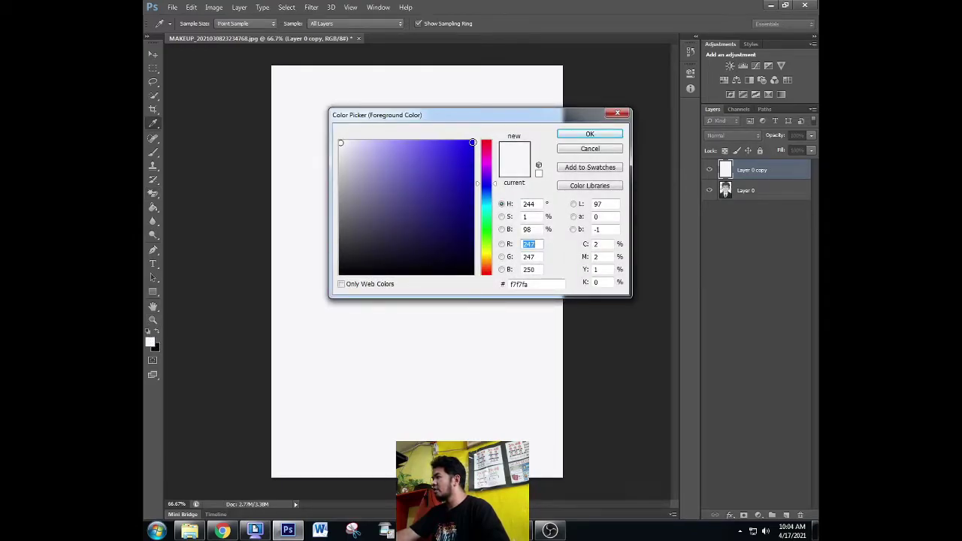
type("20")
left_click(594, 134)
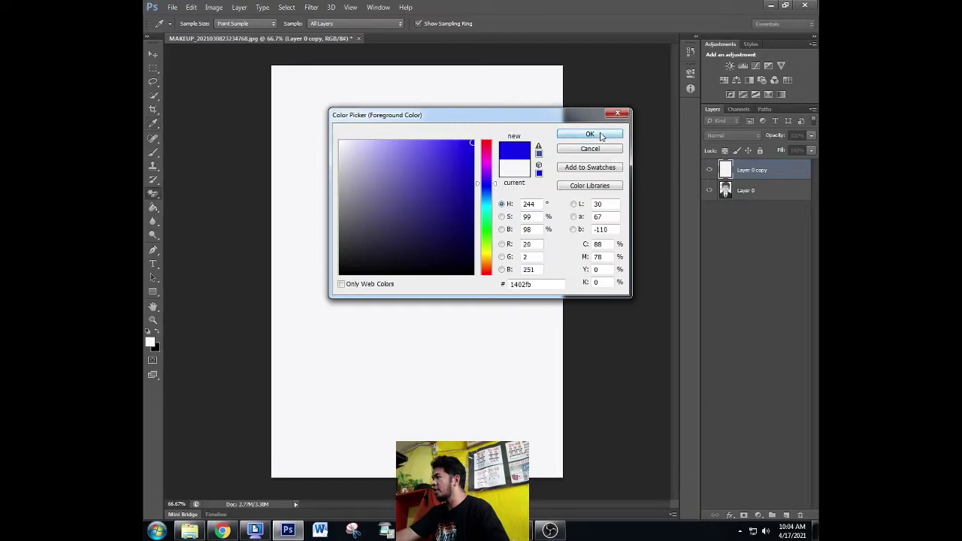
left_click(154, 211)
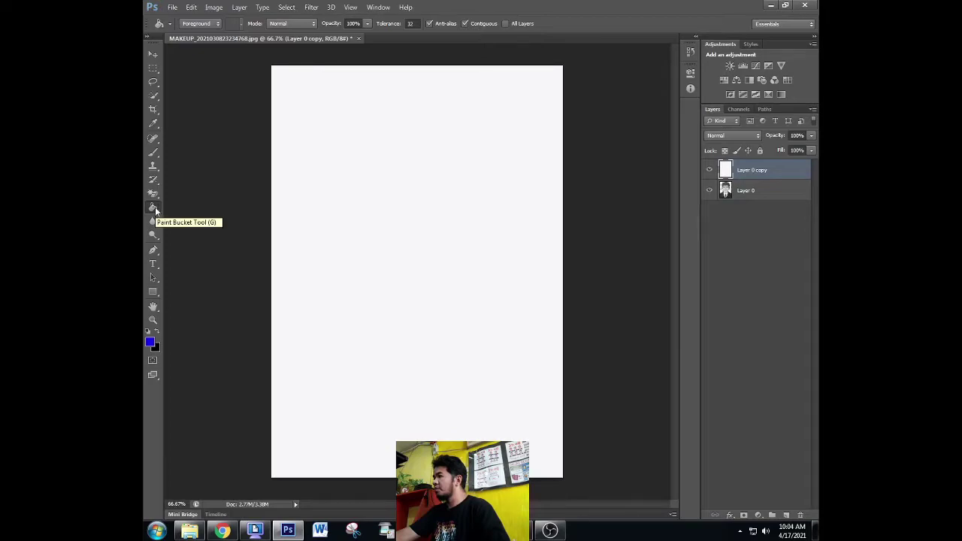
right_click(155, 207)
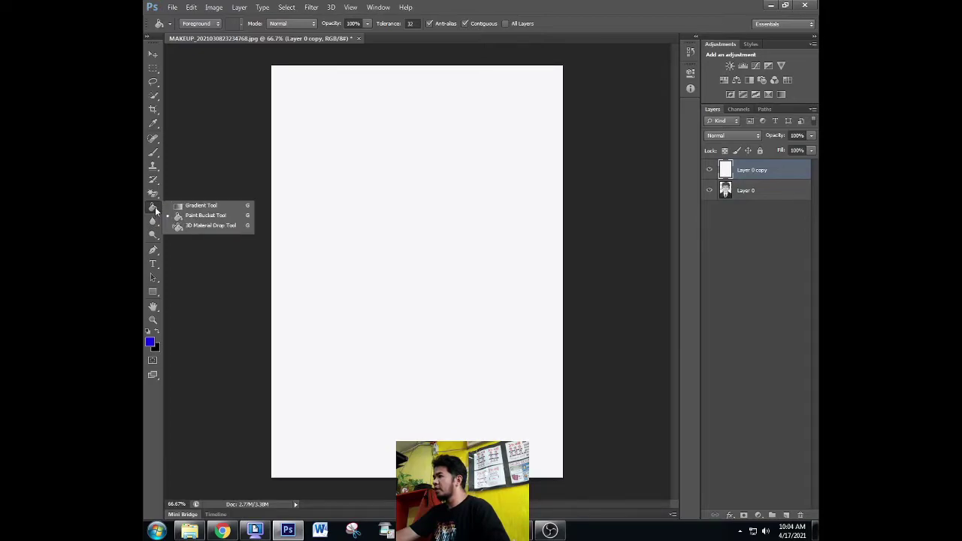
left_click(208, 215)
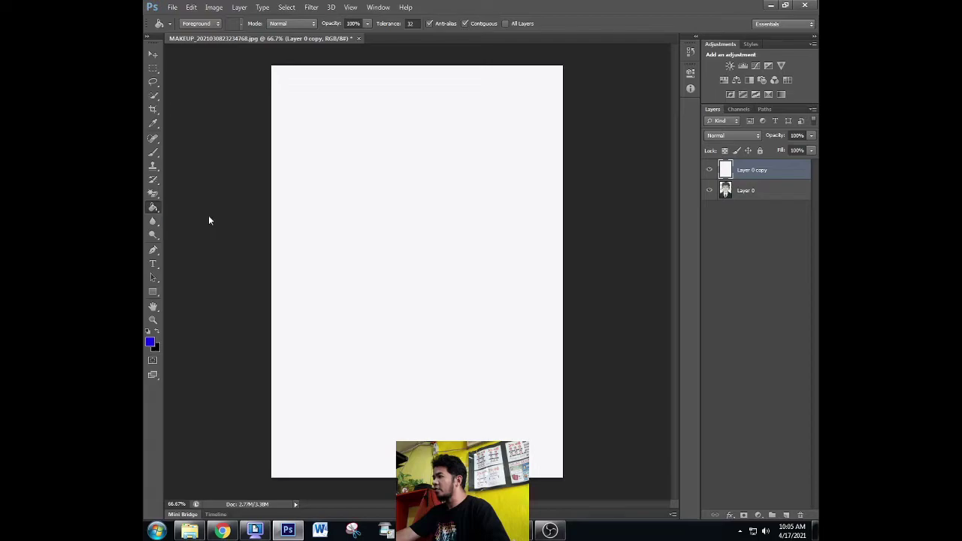
left_click(435, 183)
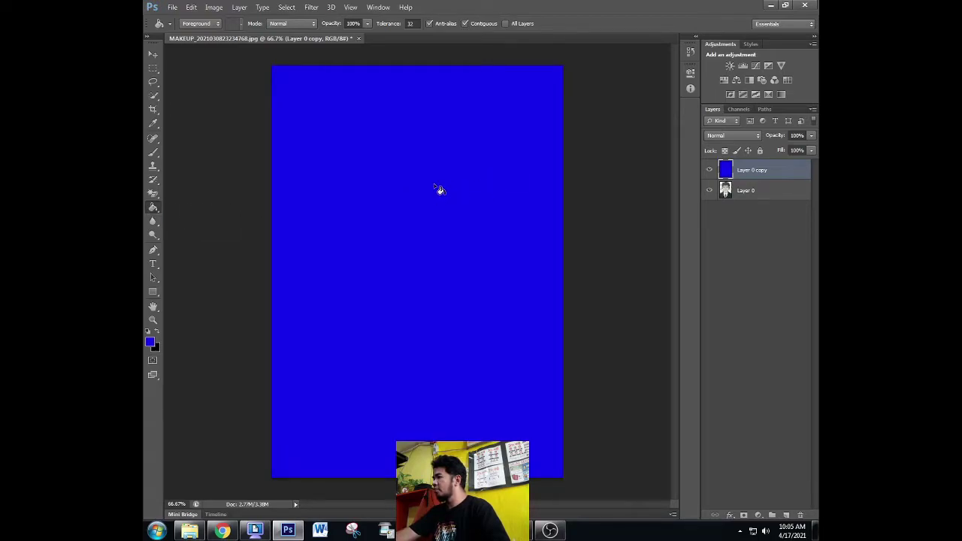
Change the foreground colour to magenta (#fc00f9), fill Layer 0 copy with it, and move Layer 0 above the copy.
left_click(148, 345)
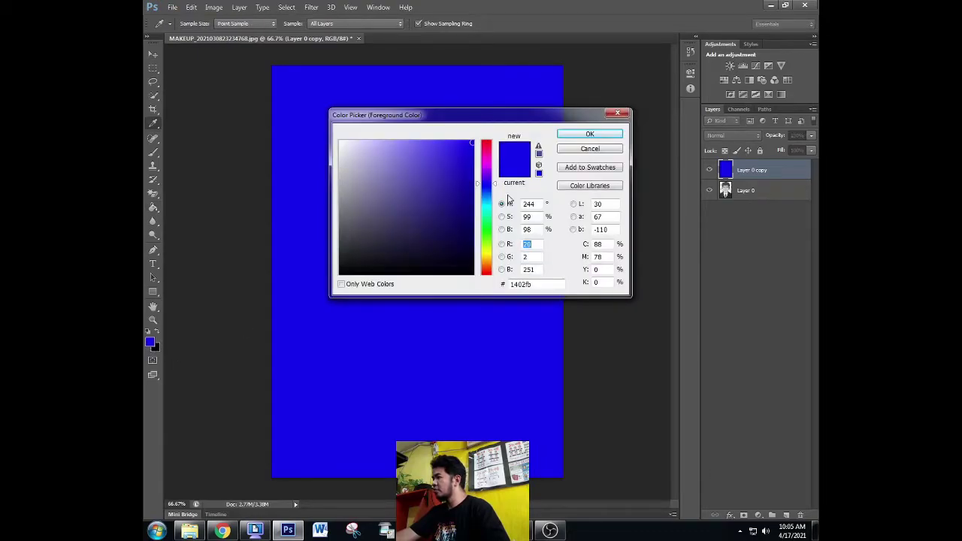
left_click(489, 164)
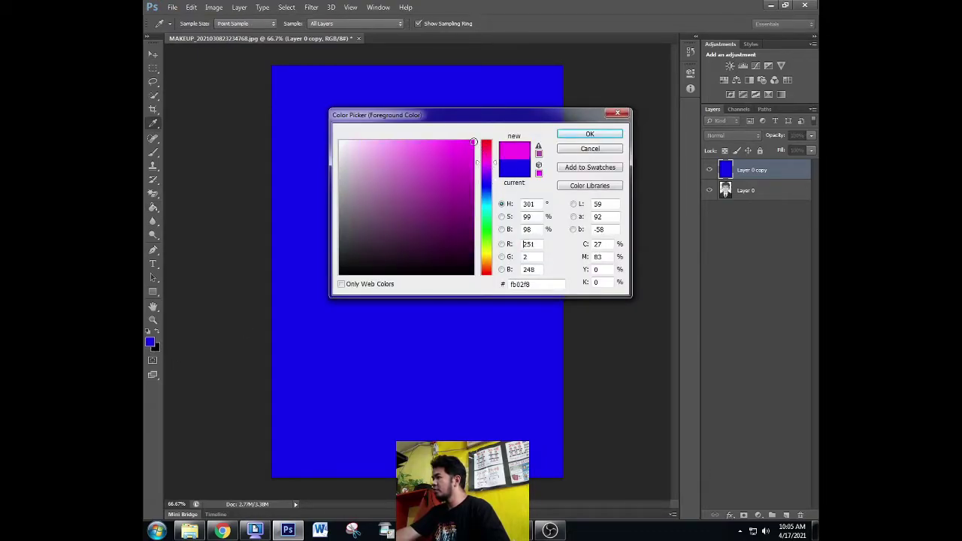
left_click(589, 134)
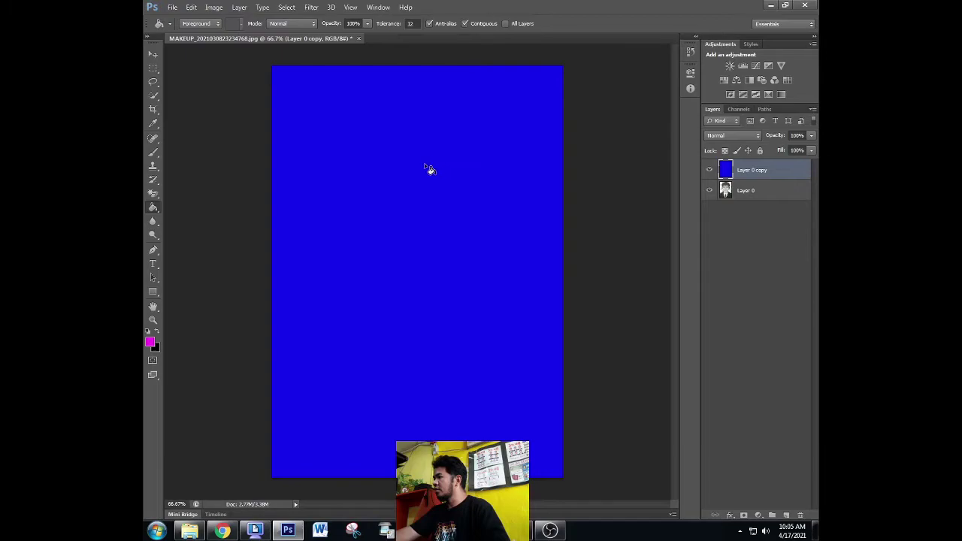
left_click(426, 168)
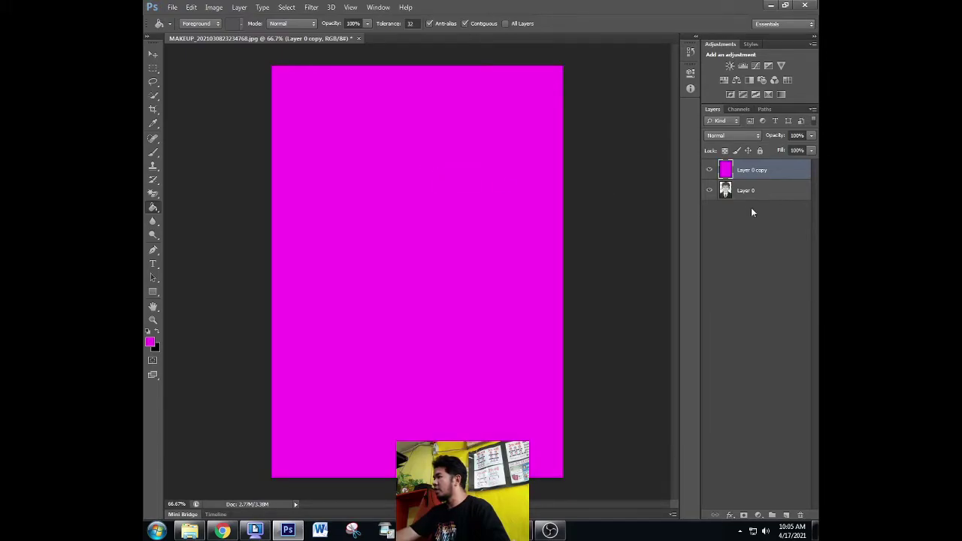
left_click_drag(725, 193, 729, 164)
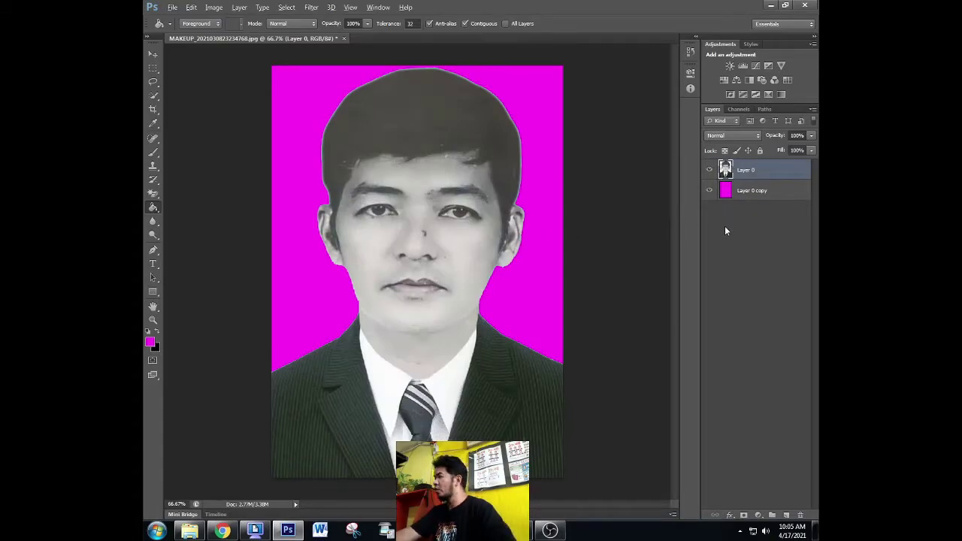
Undo the layer reorder and the magenta and blue fills, and place Layer 0 above the off-white Layer 0 copy.
key("ctrl+z")
key("ctrl+alt+z")
key("ctrl+alt+z")
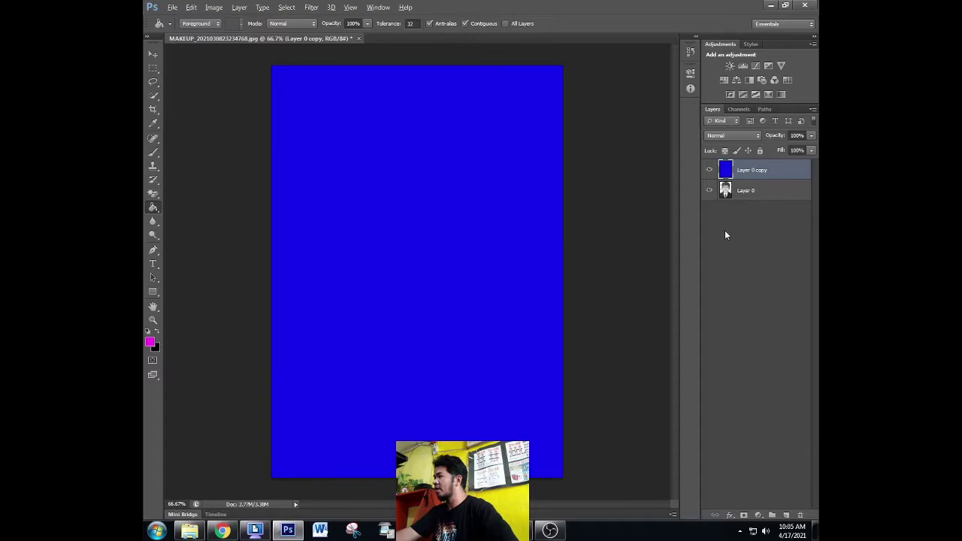
left_click_drag(729, 193, 728, 167)
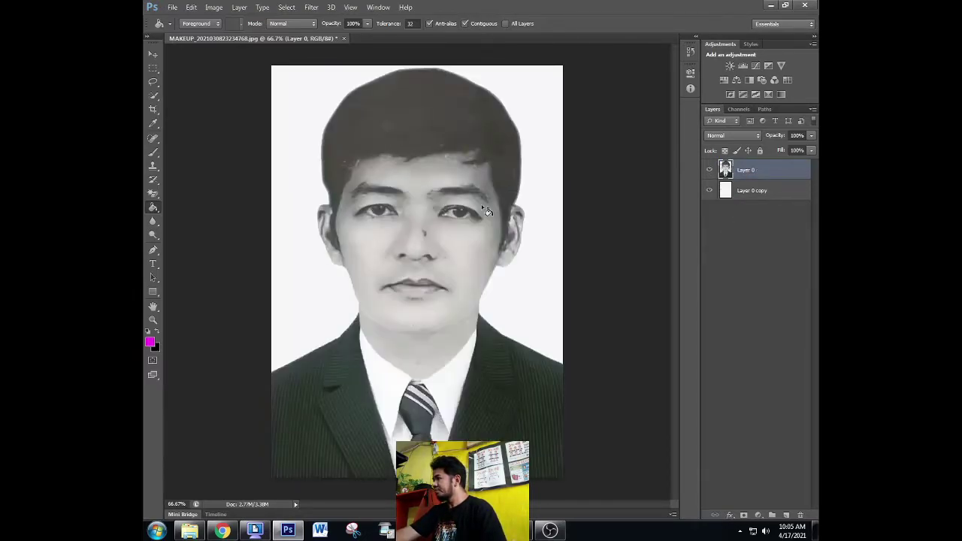
Merge Layer 0 and Layer 0 copy into a single layer.
left_click(754, 191)
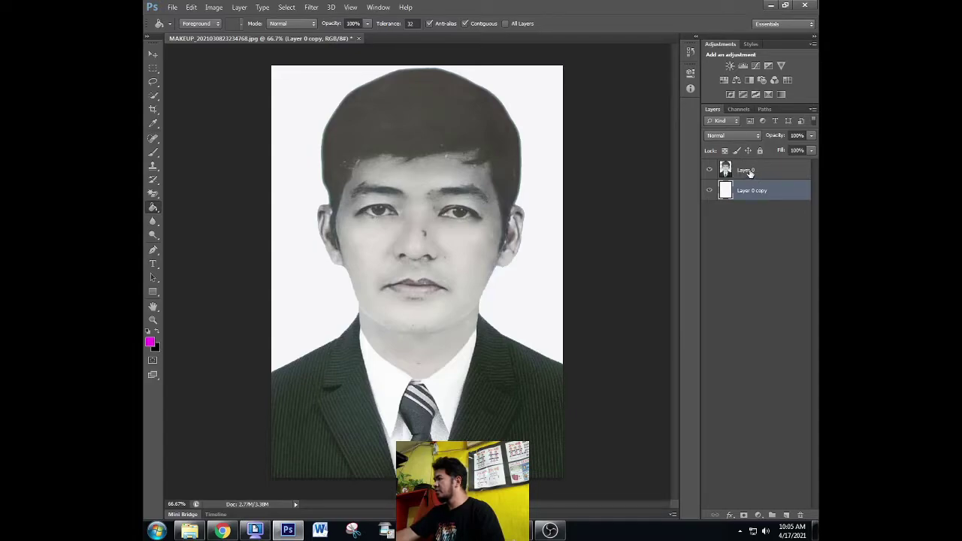
left_click(748, 172)
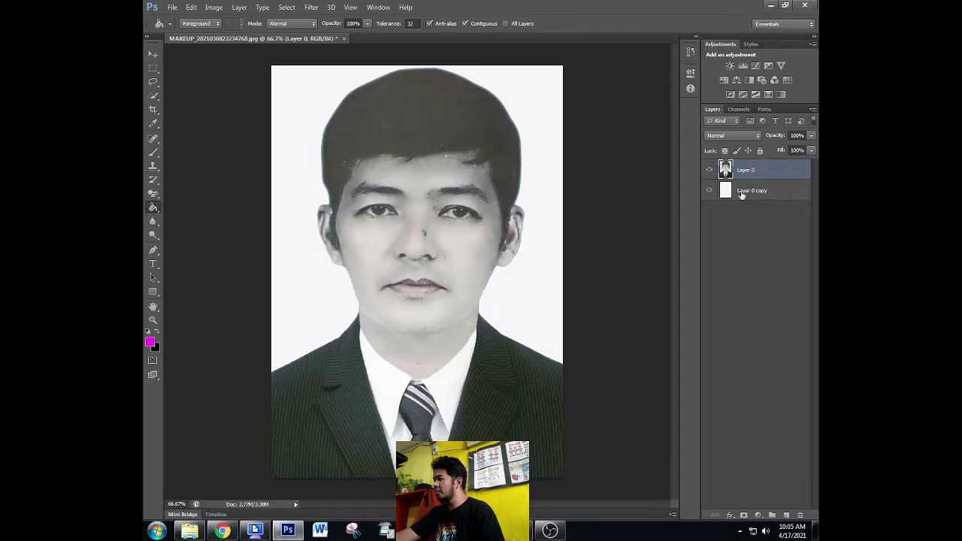
left_click(745, 192, "shift")
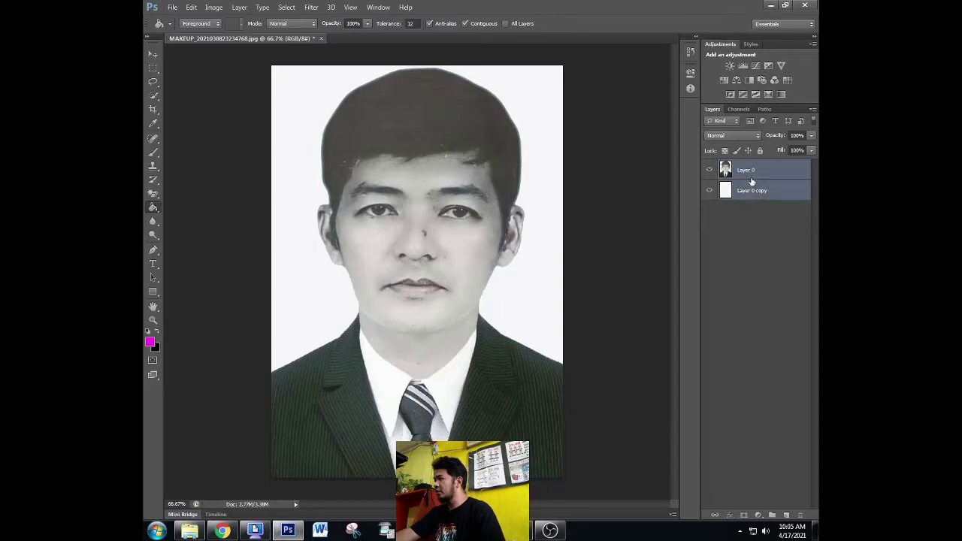
right_click(750, 175)
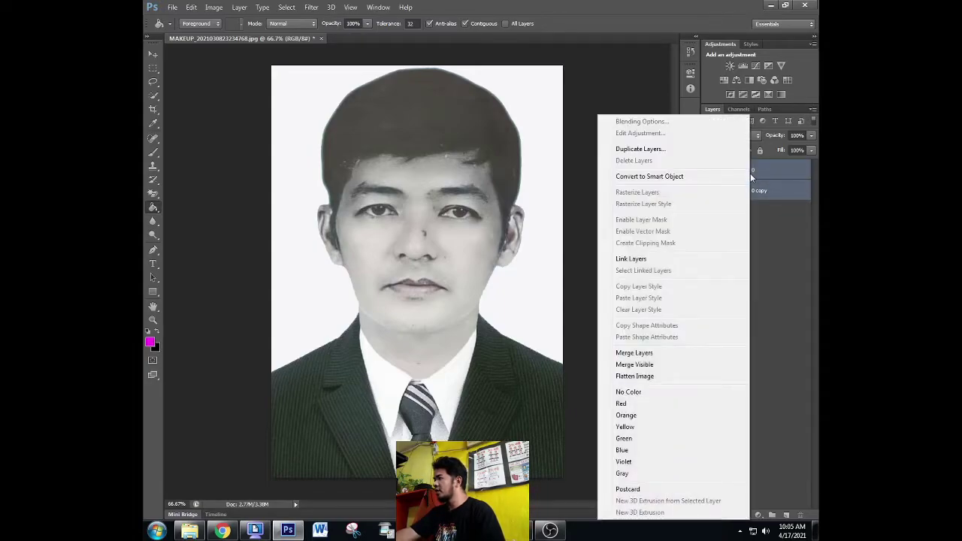
left_click(636, 353)
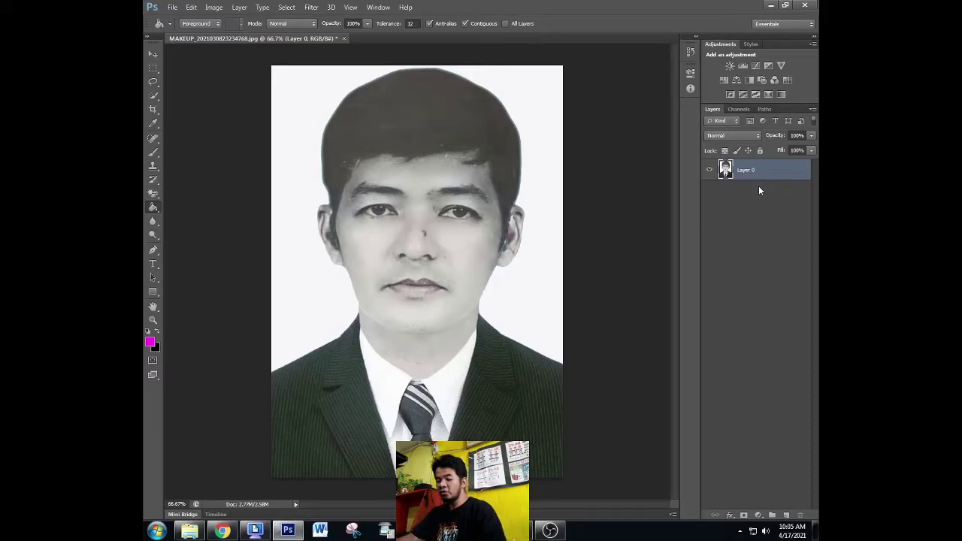
Duplicate the merged portrait layer and fill the copy with the magenta foreground colour.
key("ctrl+j")
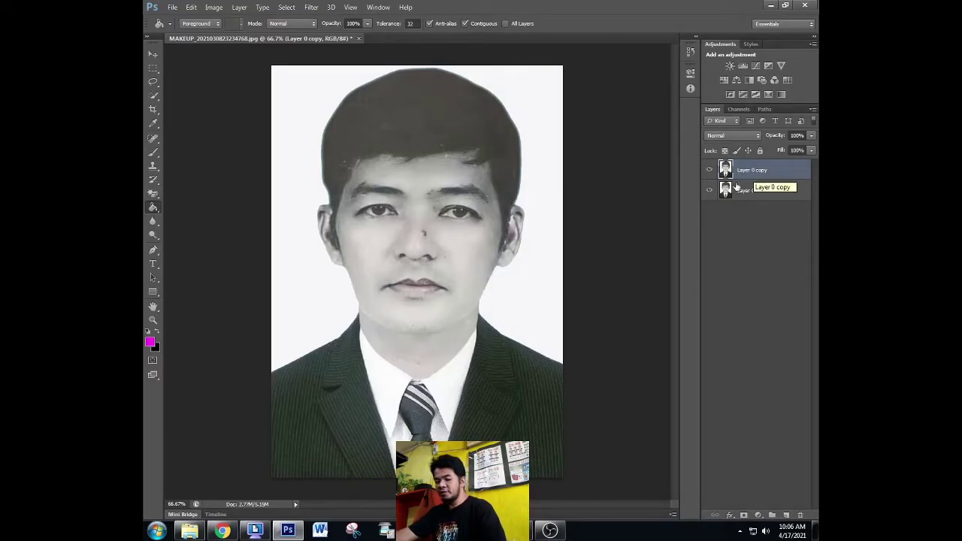
key("alt+BackSpace")
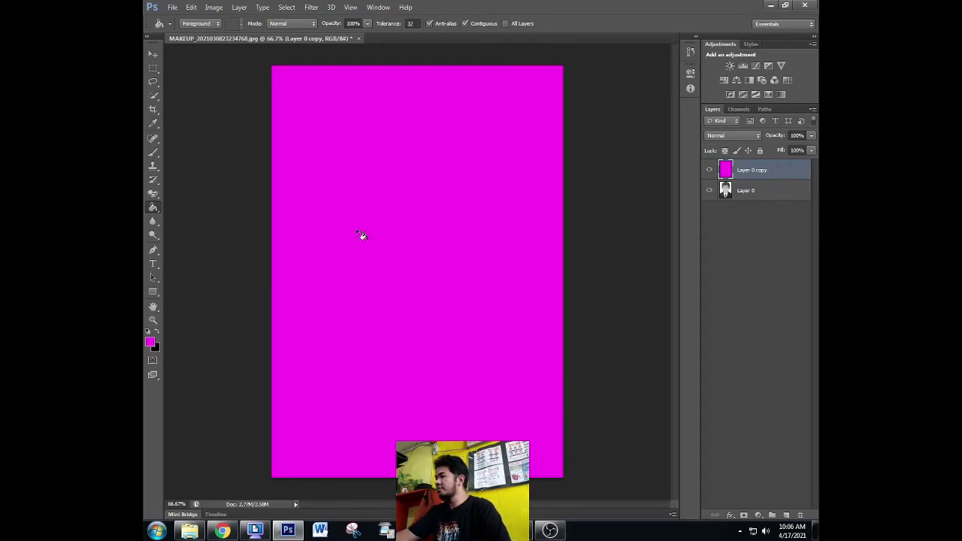
Set the foreground colour to off-white (#fcf7fc) and fill the magenta layer copy with it using the Paint Bucket.
left_click(150, 344)
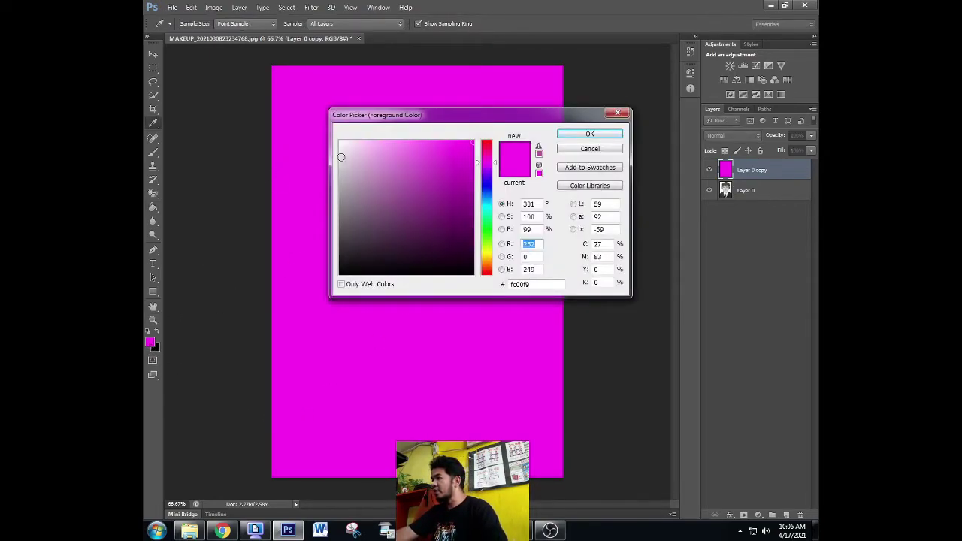
left_click(341, 141)
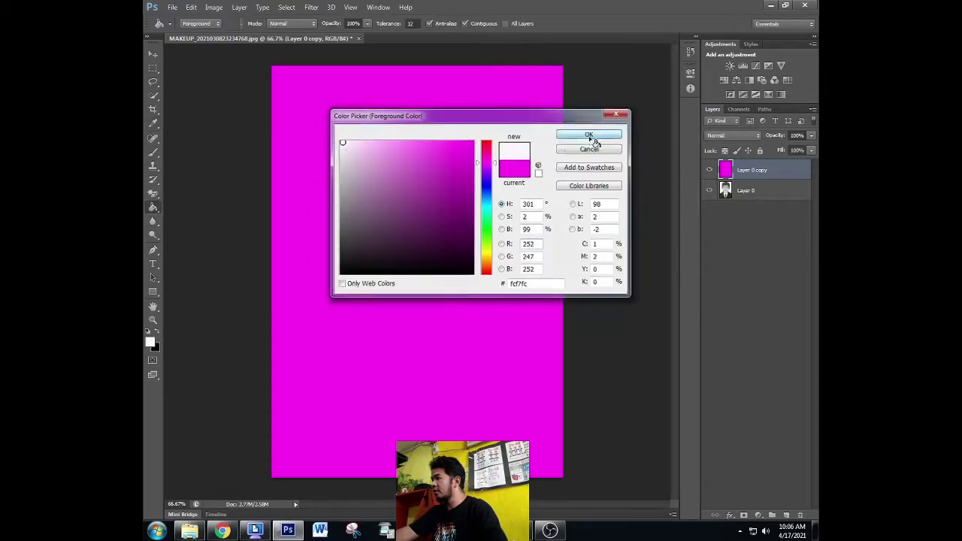
left_click(590, 134)
key("g")
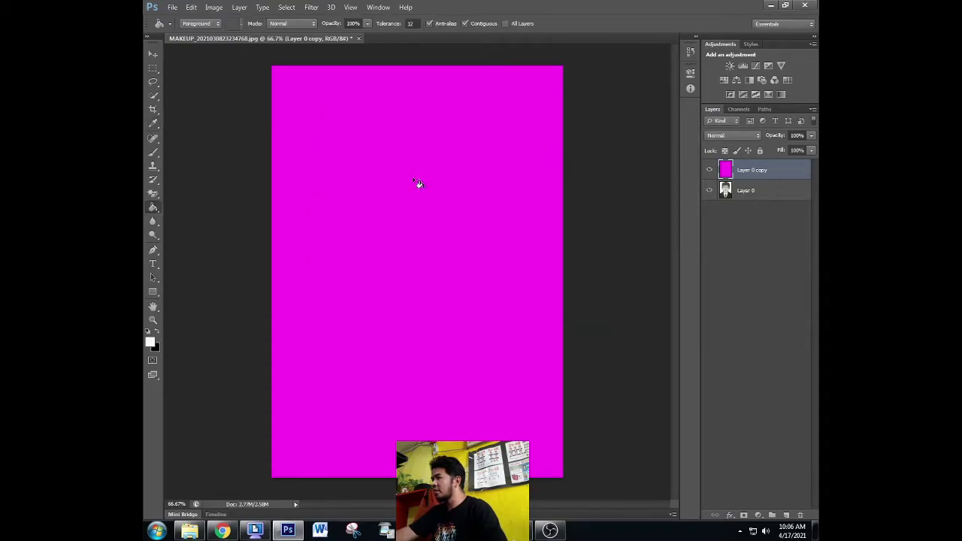
right_click(154, 209)
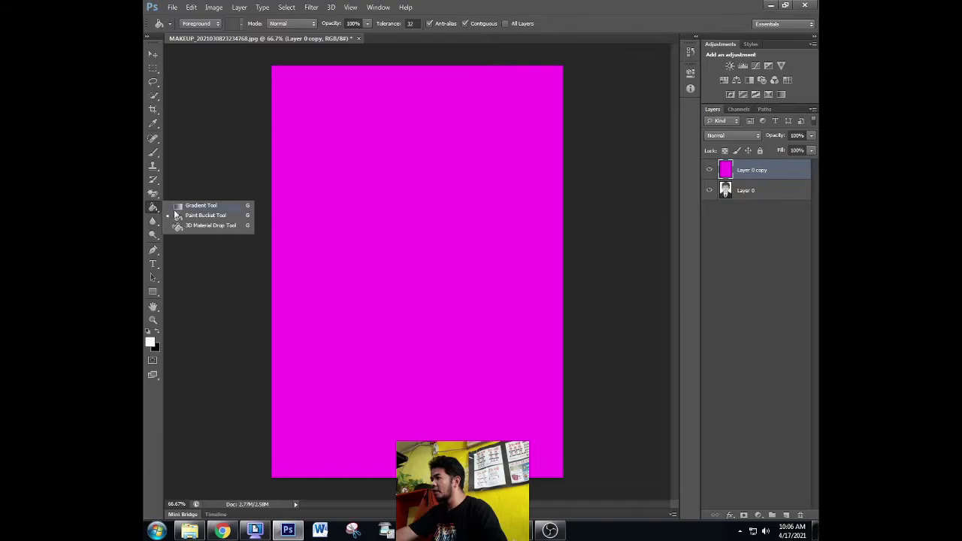
left_click(440, 172)
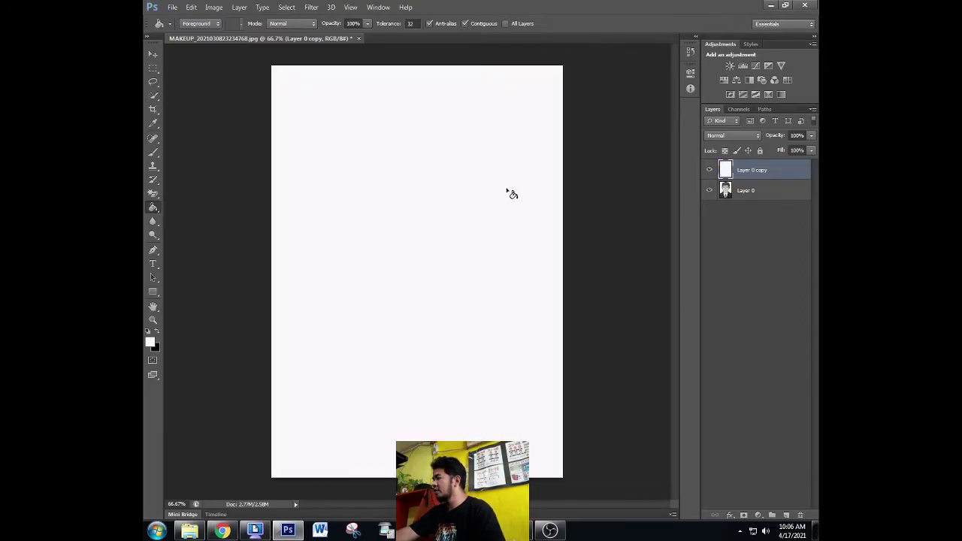
Move the off-white layer down to form a strip below the suit and give it a 2 px black outside stroke.
left_click(153, 56)
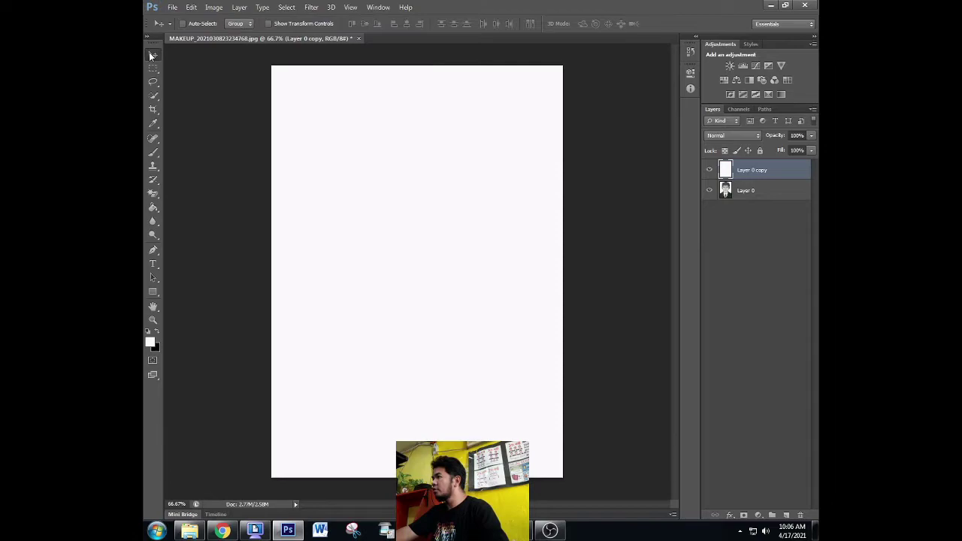
left_click_drag(428, 103, 421, 474)
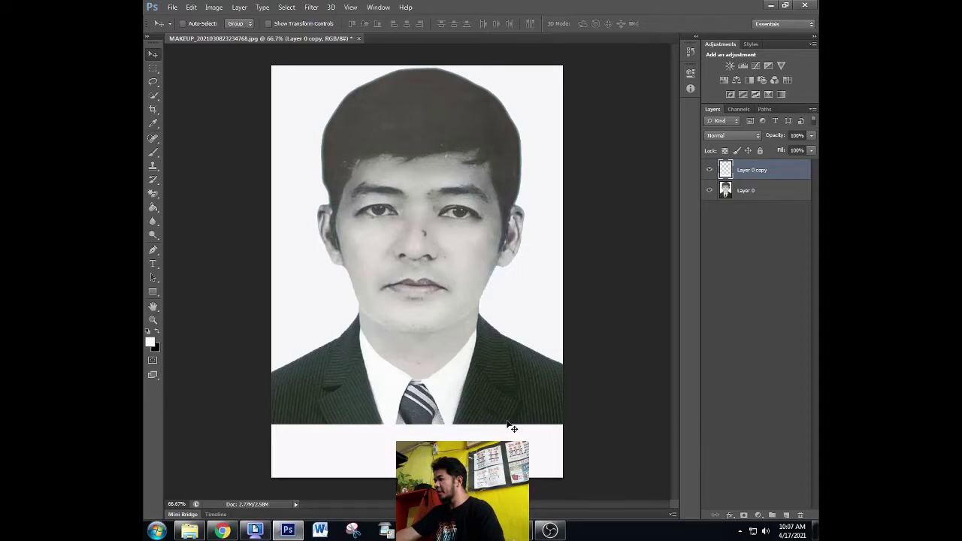
left_click(729, 517)
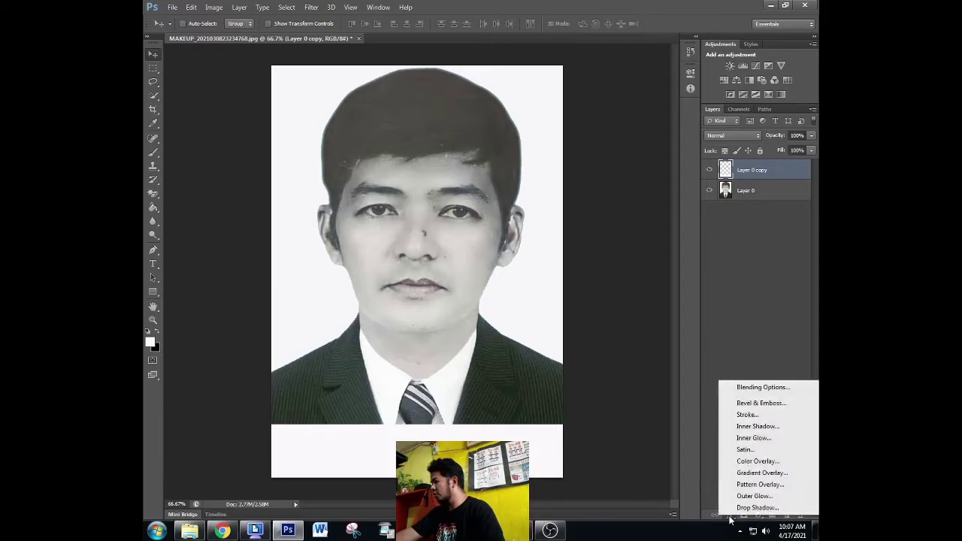
left_click(747, 415)
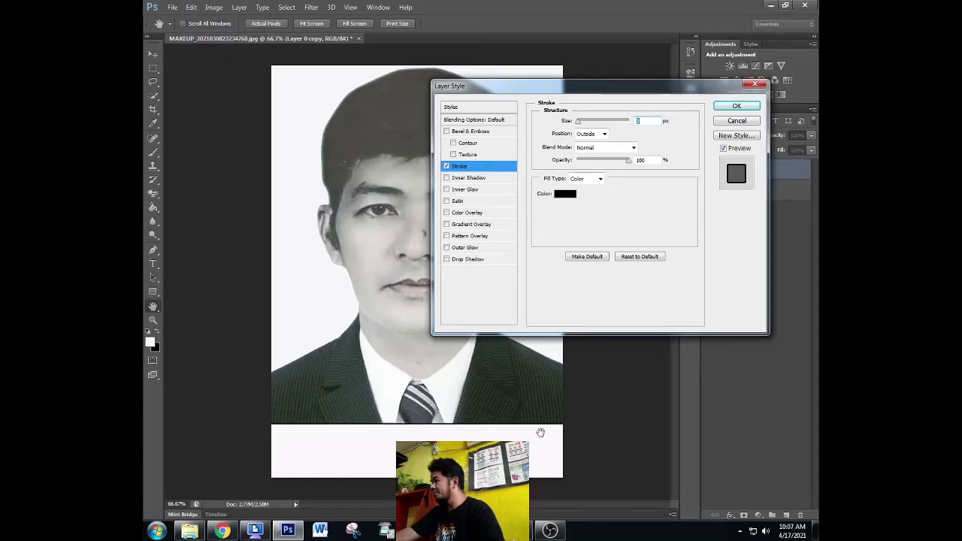
left_click(643, 121)
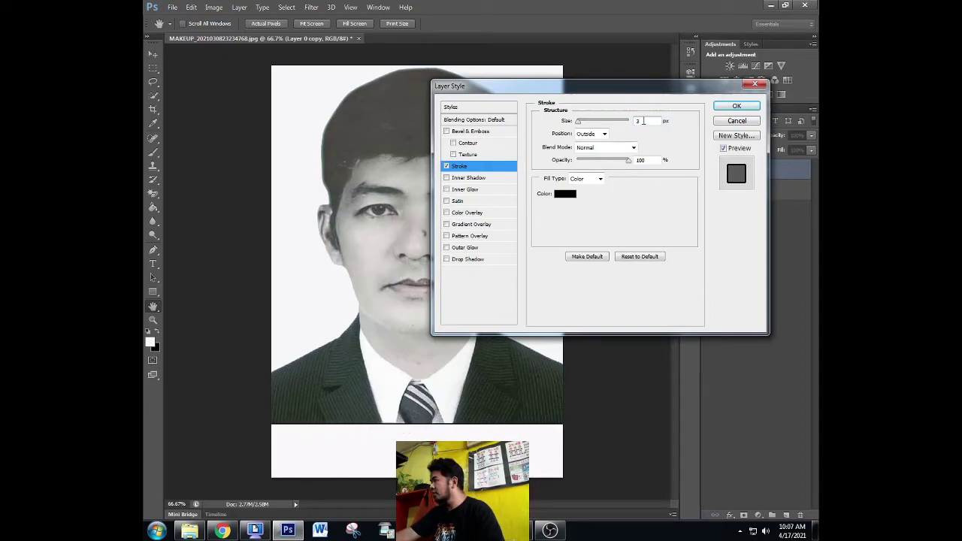
key("Down")
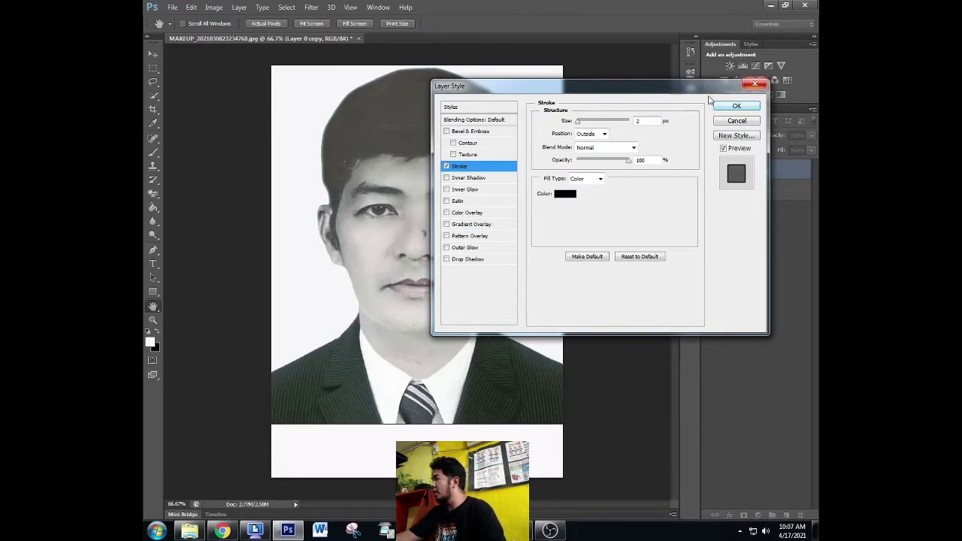
left_click(749, 106)
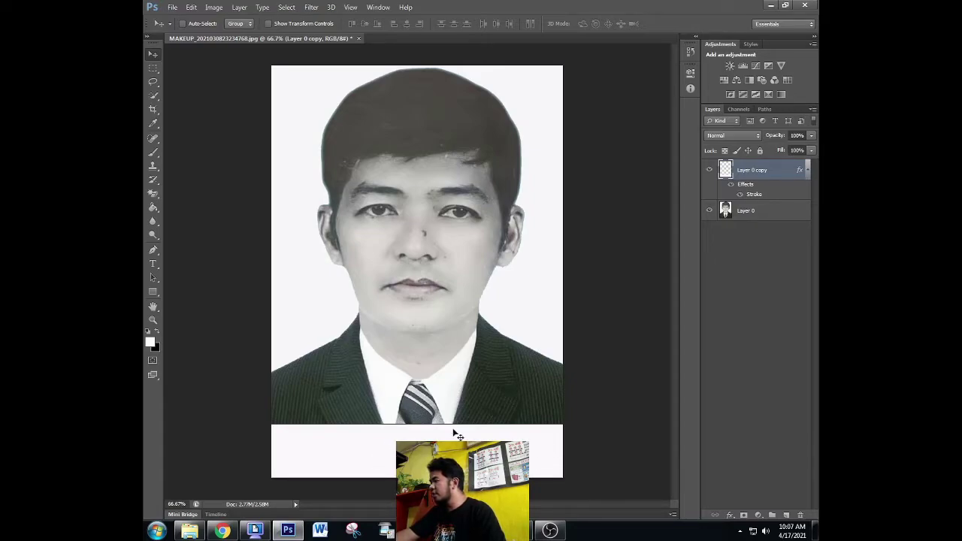
Add the person's full name as 12 pt black Baskerville Old Face text in the off-white strip.
left_click(153, 263)
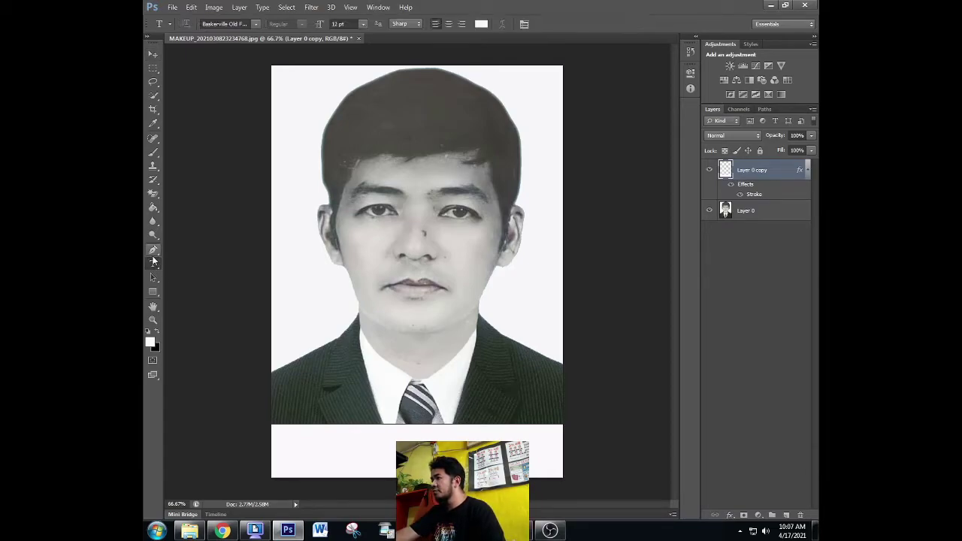
left_click(255, 25)
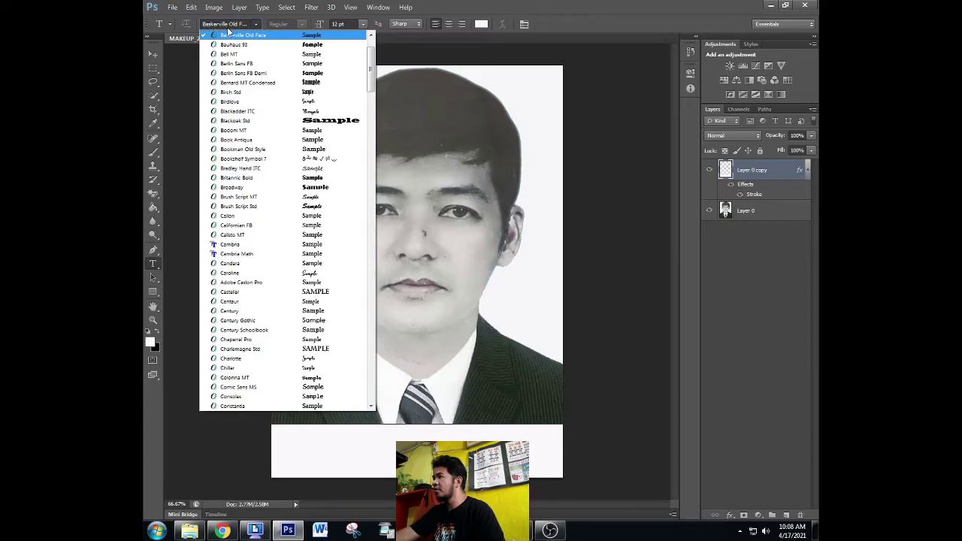
left_click_drag(369, 65, 372, 58)
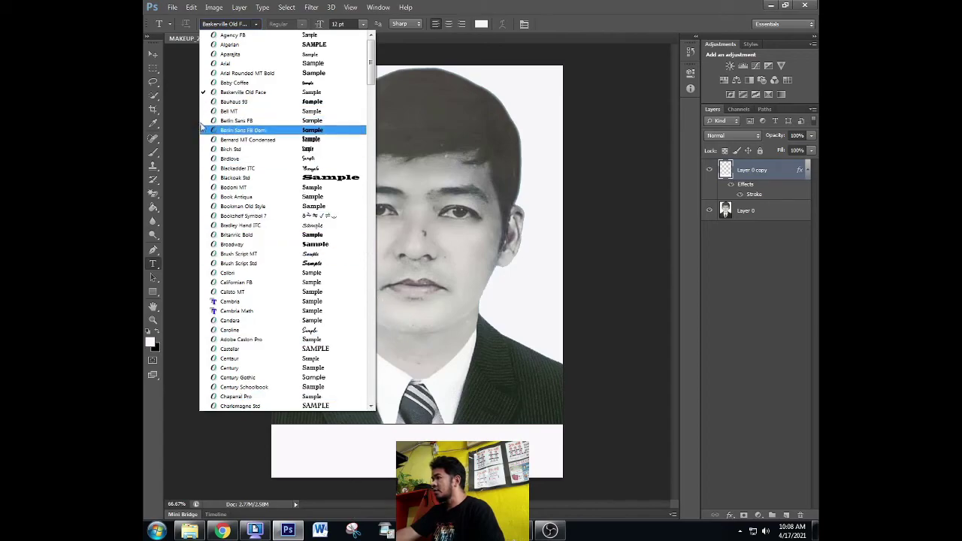
left_click(319, 474)
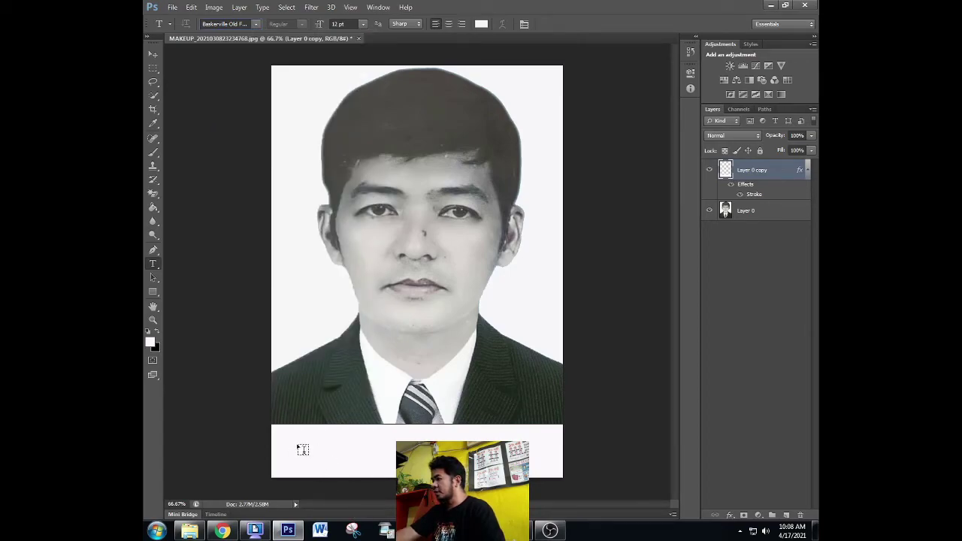
left_click(305, 450)
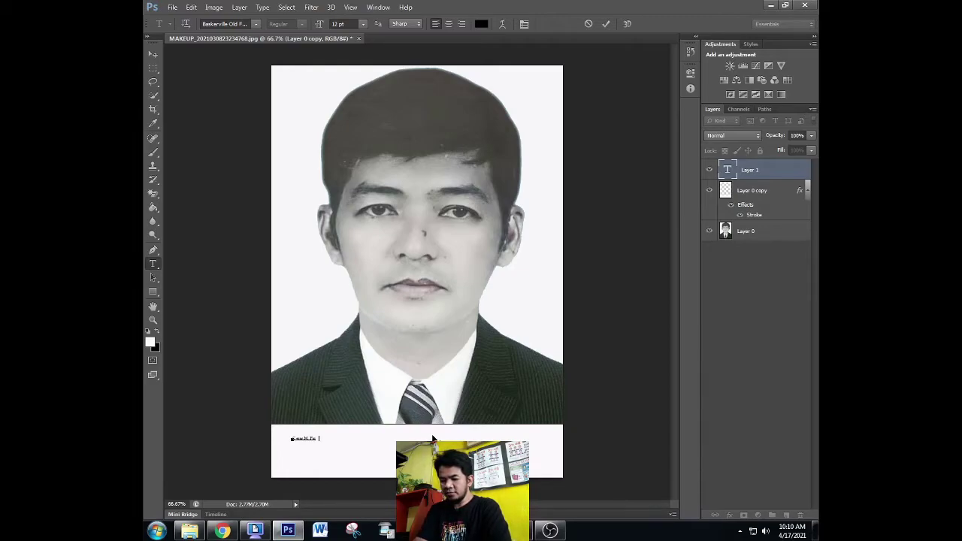
left_click(607, 25)
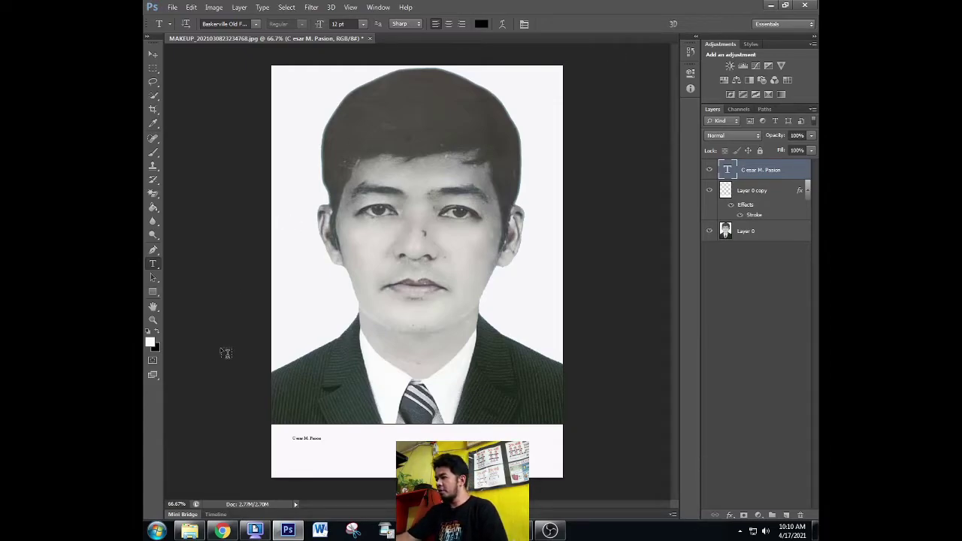
Scale the name text to about 994% width and 1147% height so it fills the off-white strip.
key("ctrl+t")
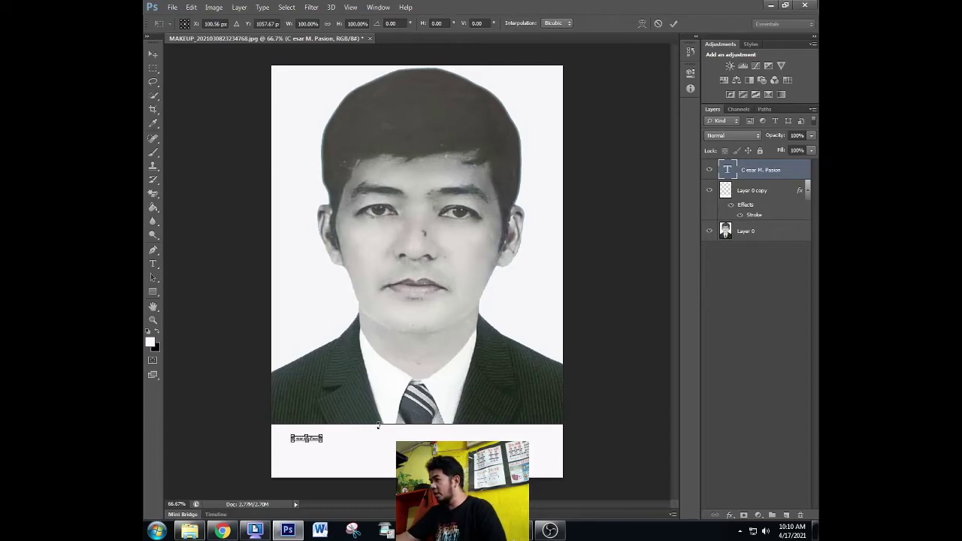
left_click_drag(326, 443, 563, 479)
left_click_drag(547, 445, 556, 477)
key("Right")
key("Right")
key("Right")
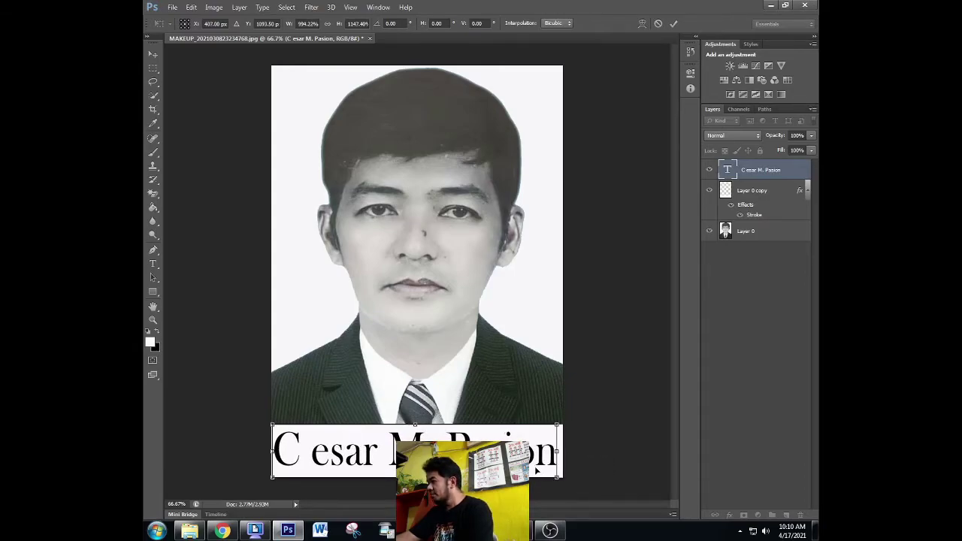
left_click(674, 23)
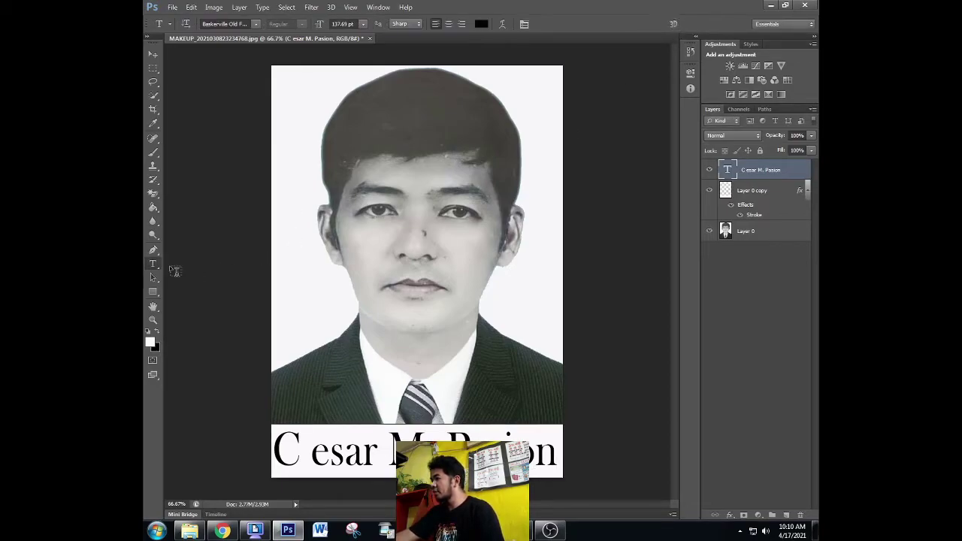
Remove the stray space after the first letter of the name text.
left_click(313, 452)
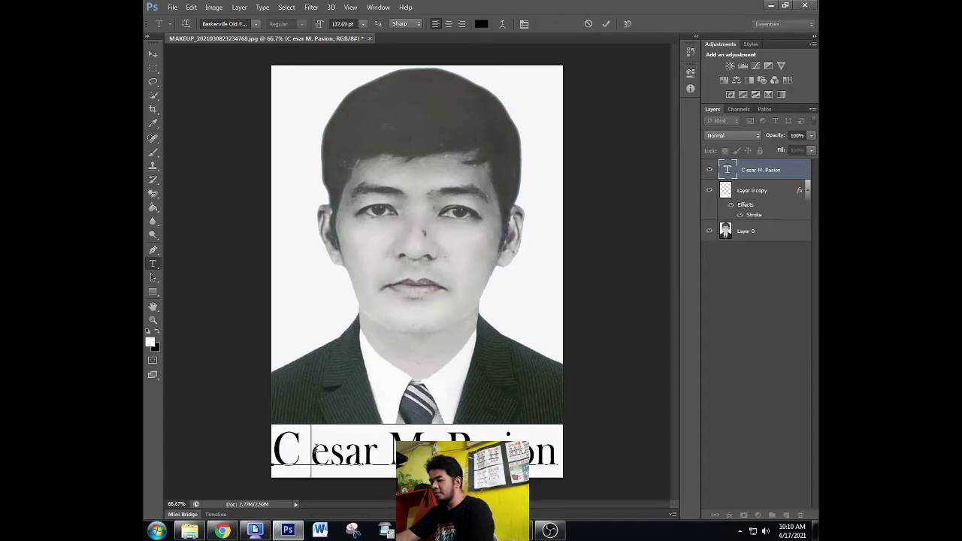
key("Left")
key("Delete")
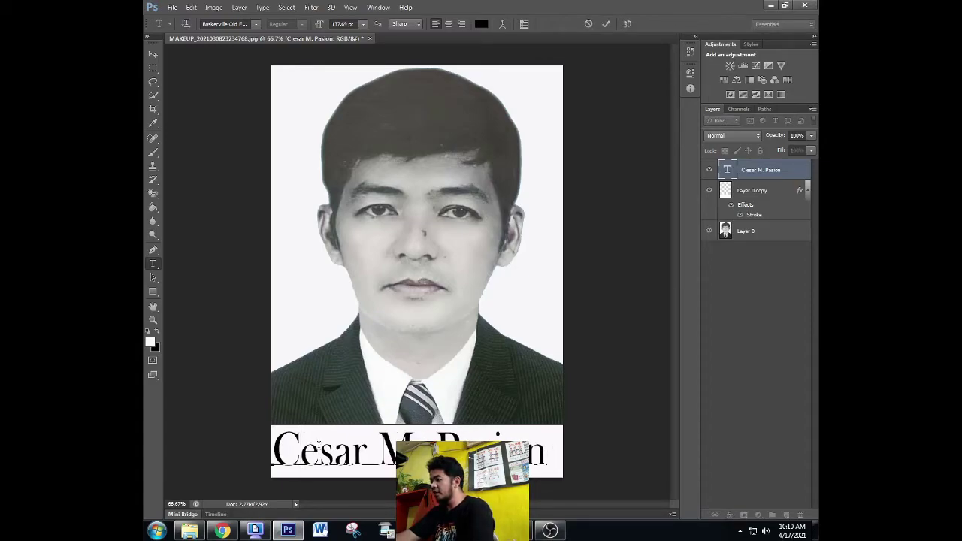
left_click(606, 24)
Stretch the corrected name text to about 106% width and 120% height and position it across the full strip.
key("ctrl+t")
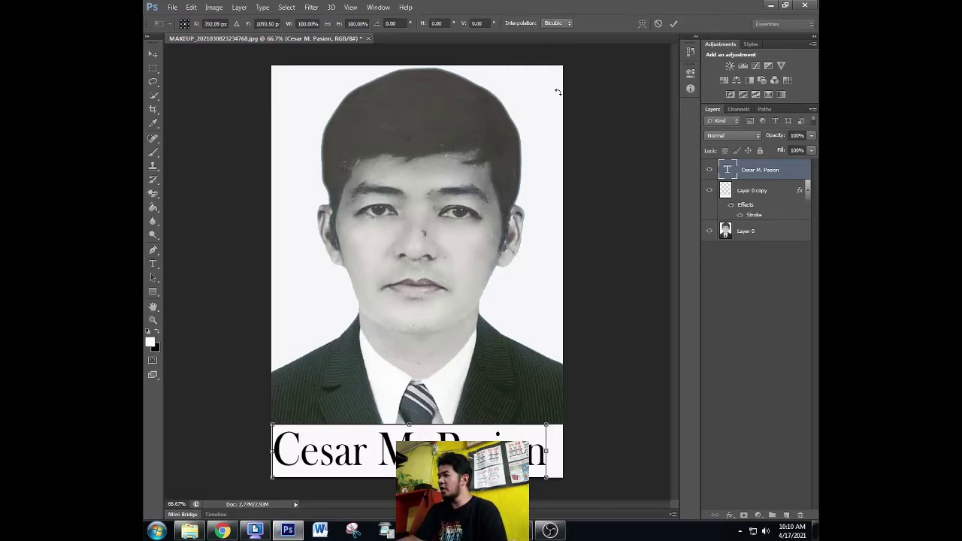
left_click_drag(547, 451, 563, 451)
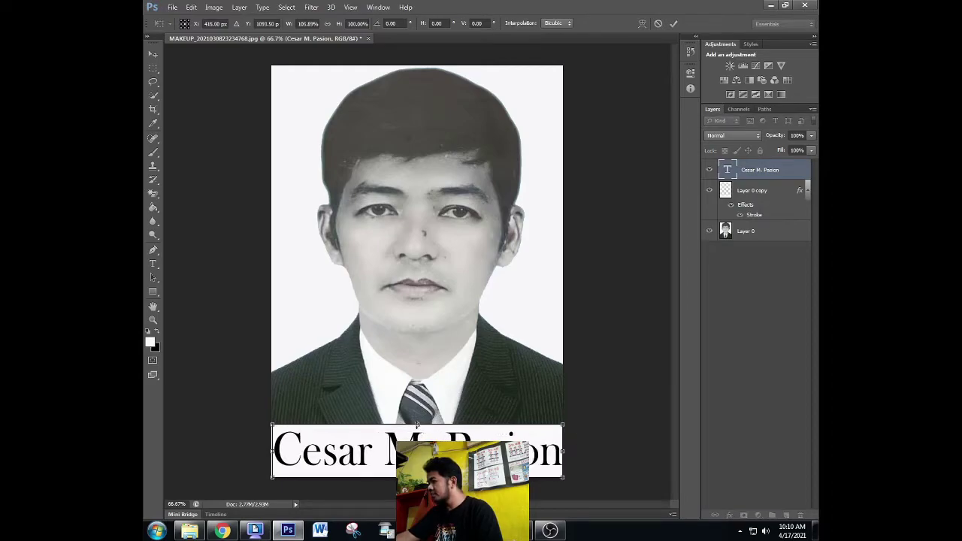
left_click_drag(417, 425, 420, 429)
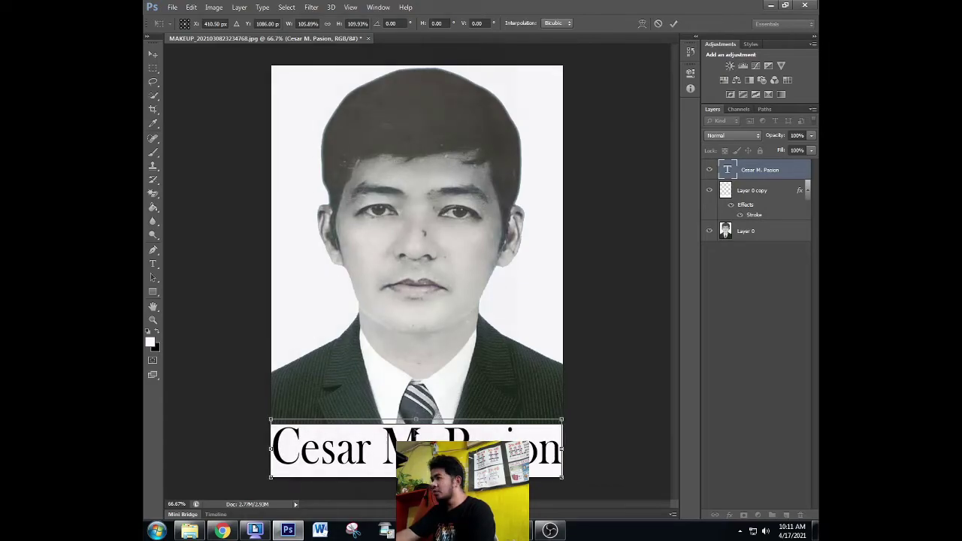
key("Down")
key("Down")
key("Down")
key("Down")
key("Down")
key("Down")
key("Down")
key("Down")
key("Down")
key("Down")
key("Down")
key("Down")
key("Down")
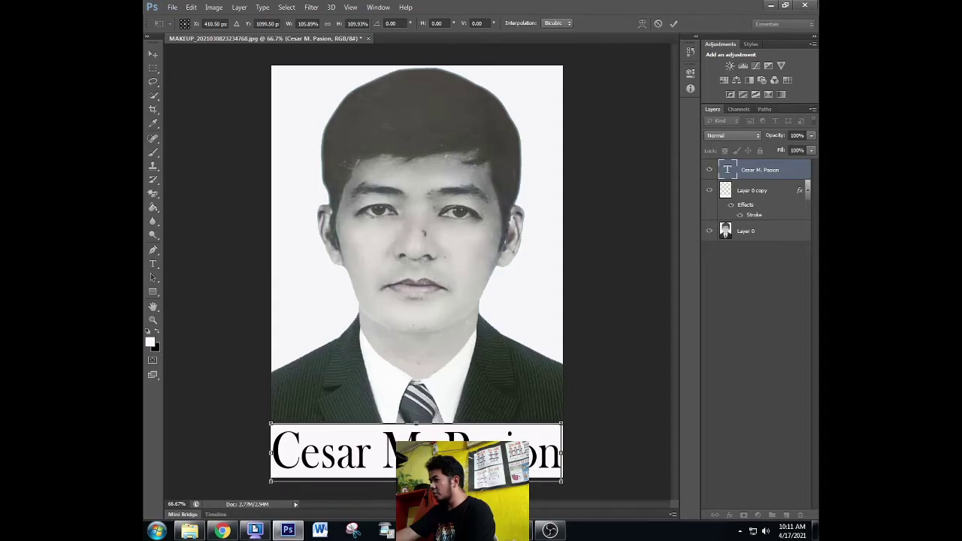
key("Left")
mouse_move(416, 425)
left_mouse_down()
mouse_move(410, 406)
mouse_move(418, 424)
left_mouse_up()
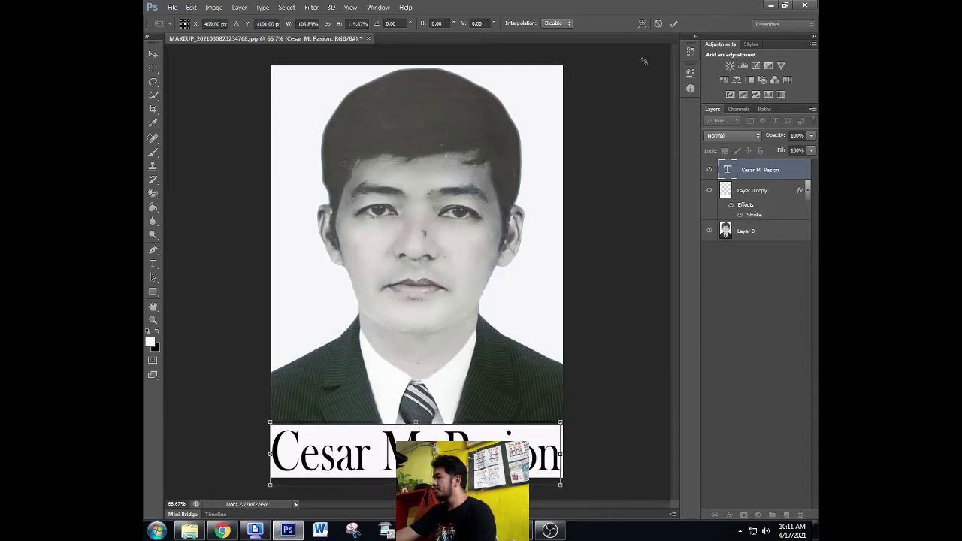
left_click(674, 26)
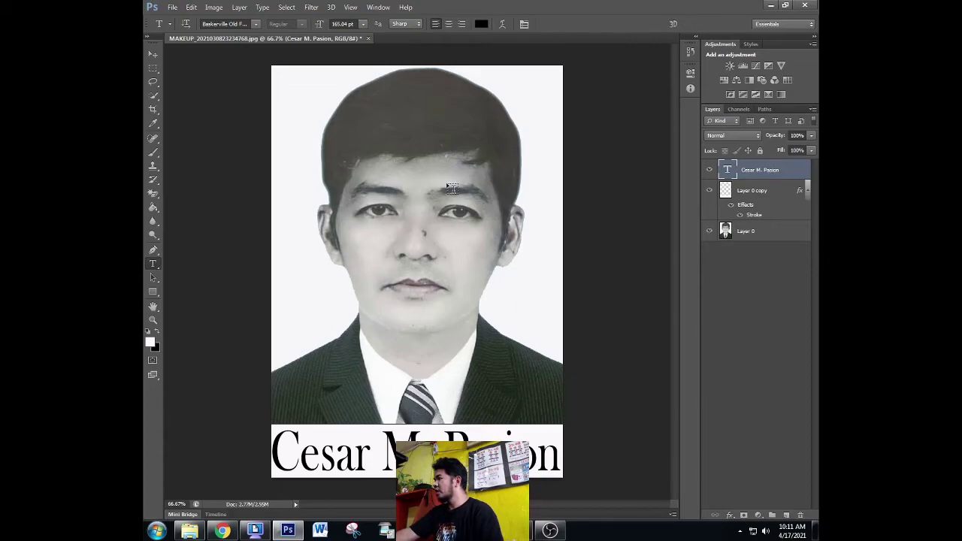
Merge the name text, the off-white strip and the portrait into a single layer.
left_click(756, 192, "shift")
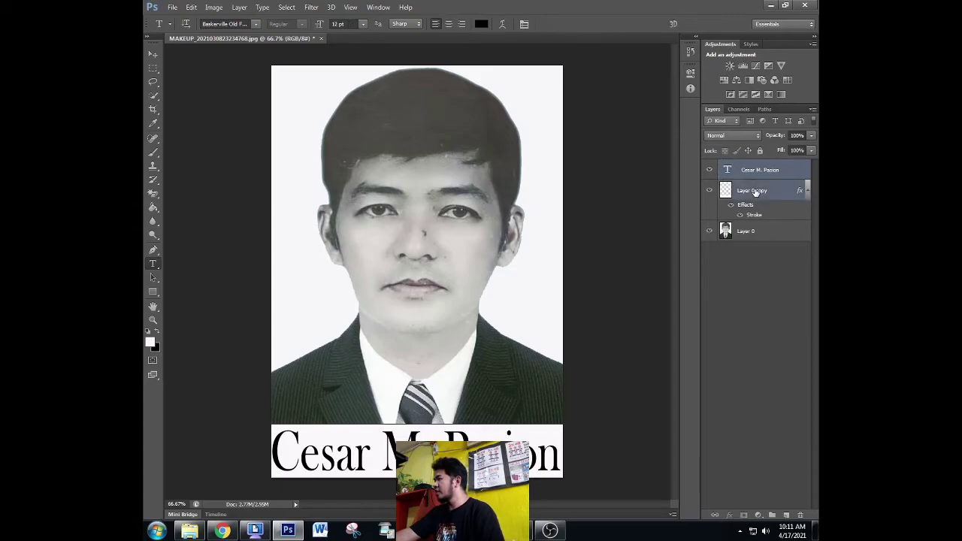
left_click(747, 232, "shift")
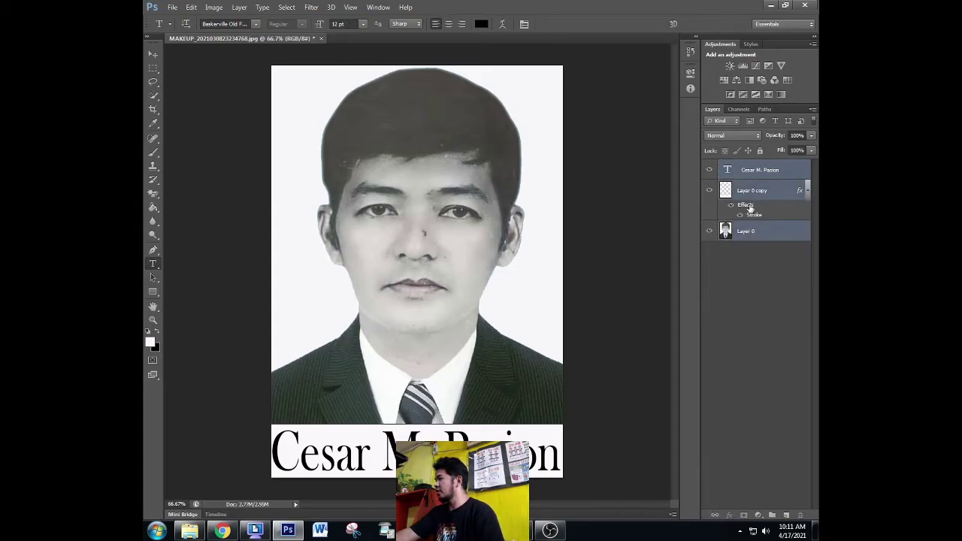
right_click(744, 192)
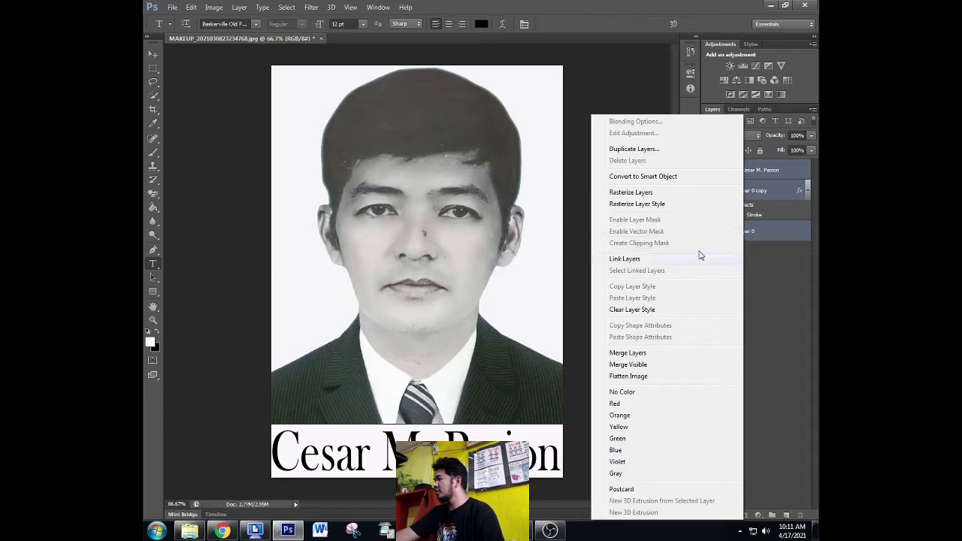
left_click(628, 353)
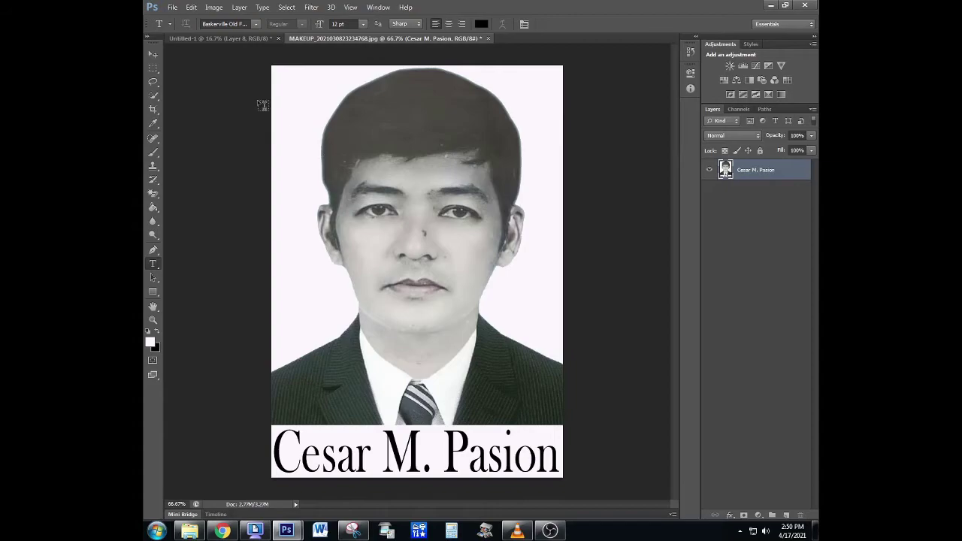
Resize the portrait image to 1.4 inches wide and 1.8 inches high at 300 pixels/inch.
left_click(211, 9)
left_click(245, 84)
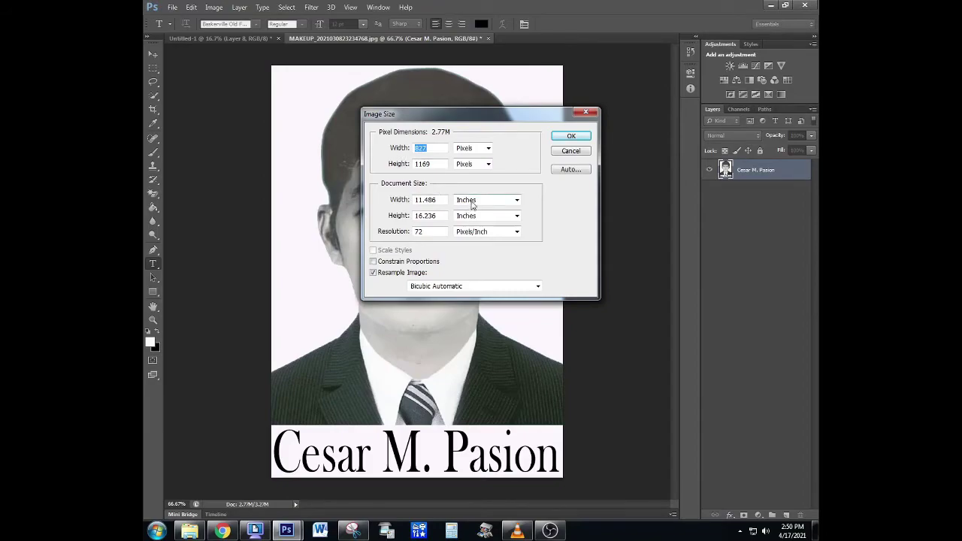
double_click(445, 201)
type("1.4")
double_click(446, 218)
type("1.8")
key("Tab")
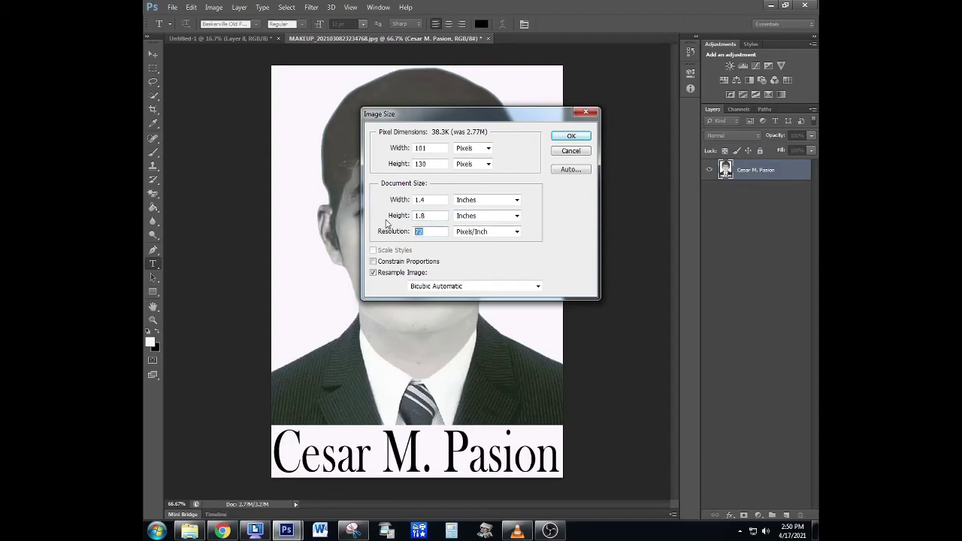
type("300")
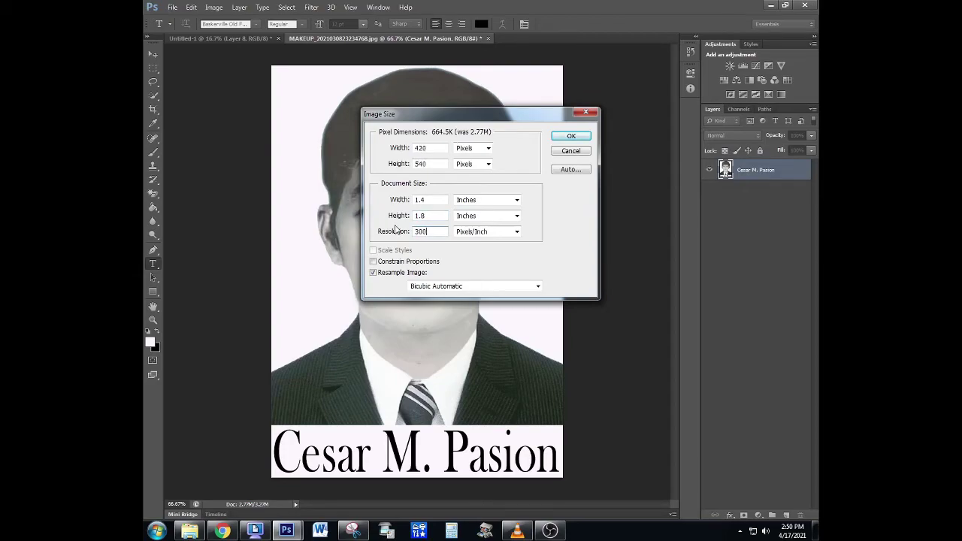
left_click(571, 137)
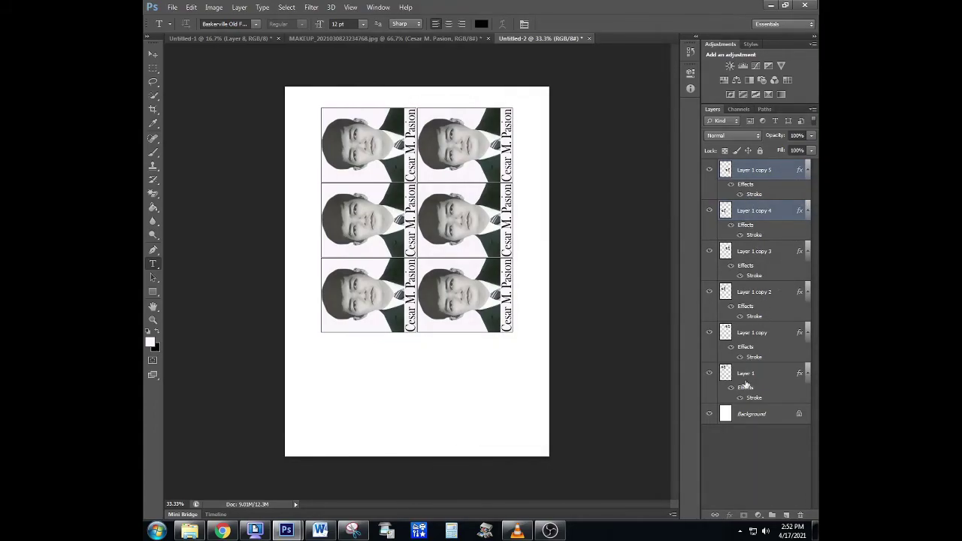
Select all six portrait copy layers together and rotate them 90° clockwise as one block so the faces stand upright.
left_click(762, 259, "ctrl")
left_click(753, 304, "ctrl")
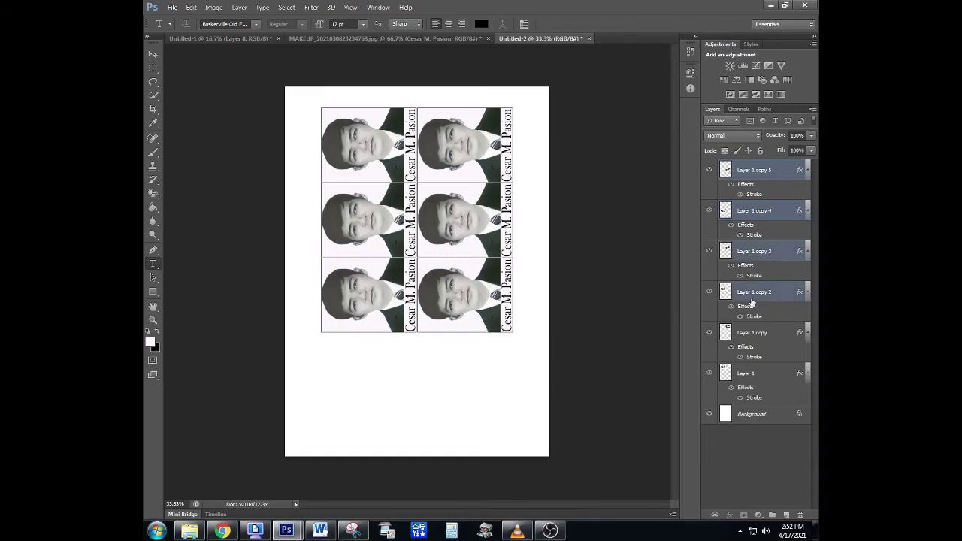
left_click(752, 338, "ctrl")
left_click(748, 372, "ctrl")
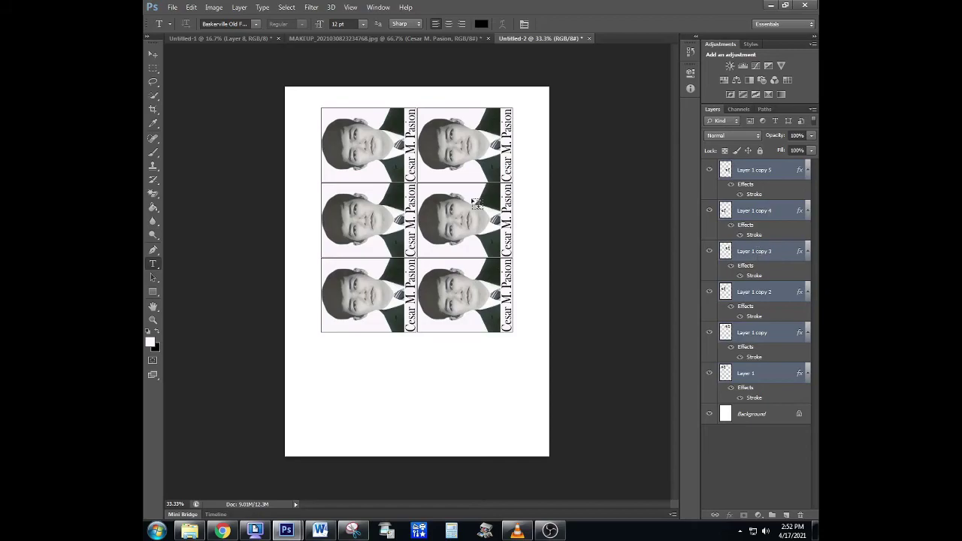
key("ctrl+t")
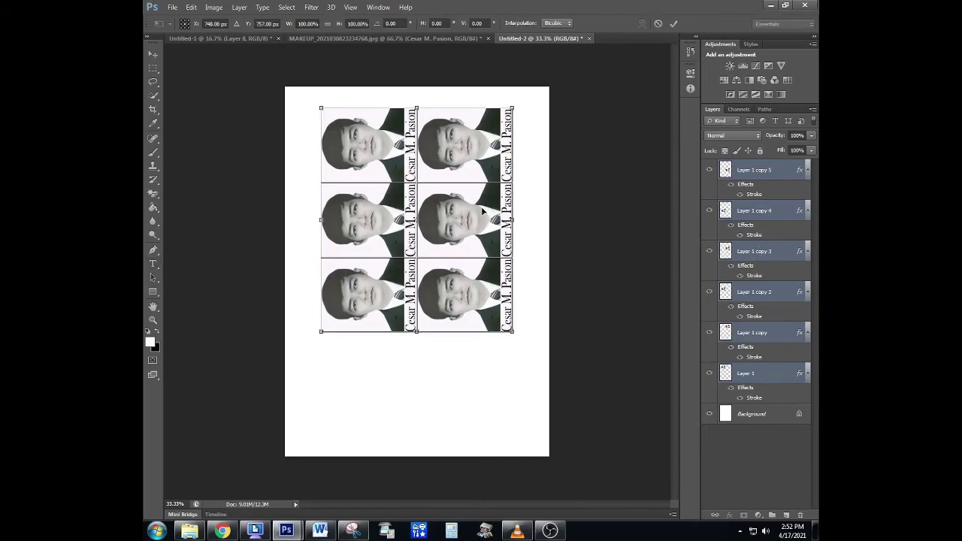
right_click(447, 171)
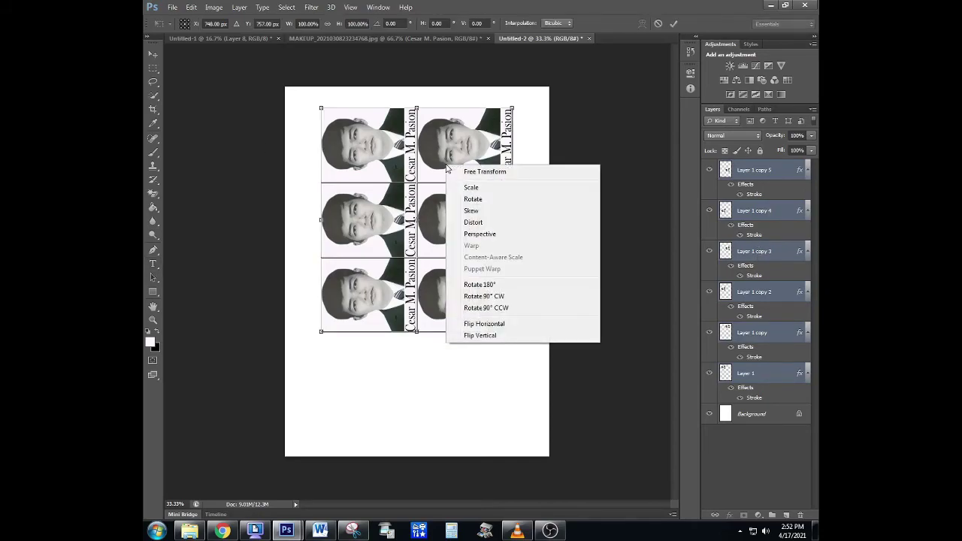
left_click(502, 298)
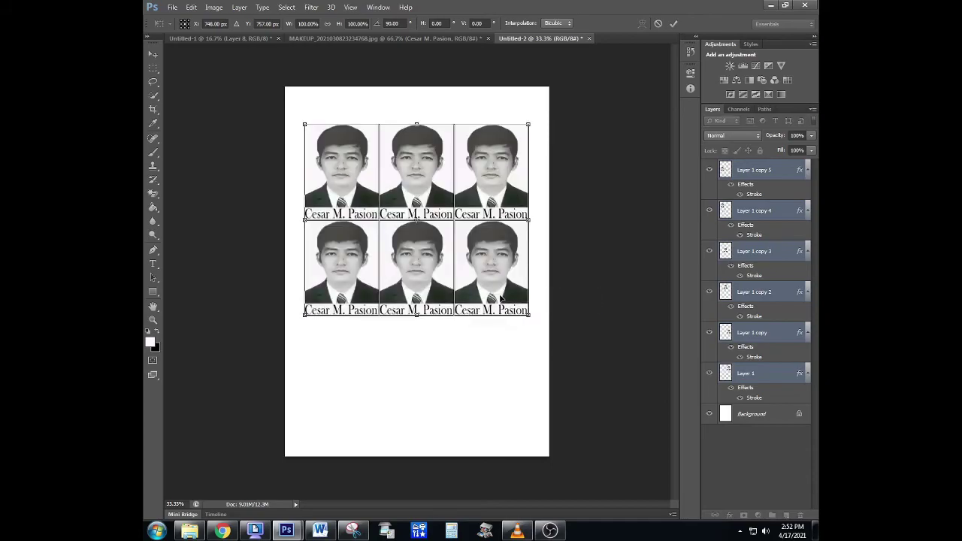
left_click(674, 24)
key("t")
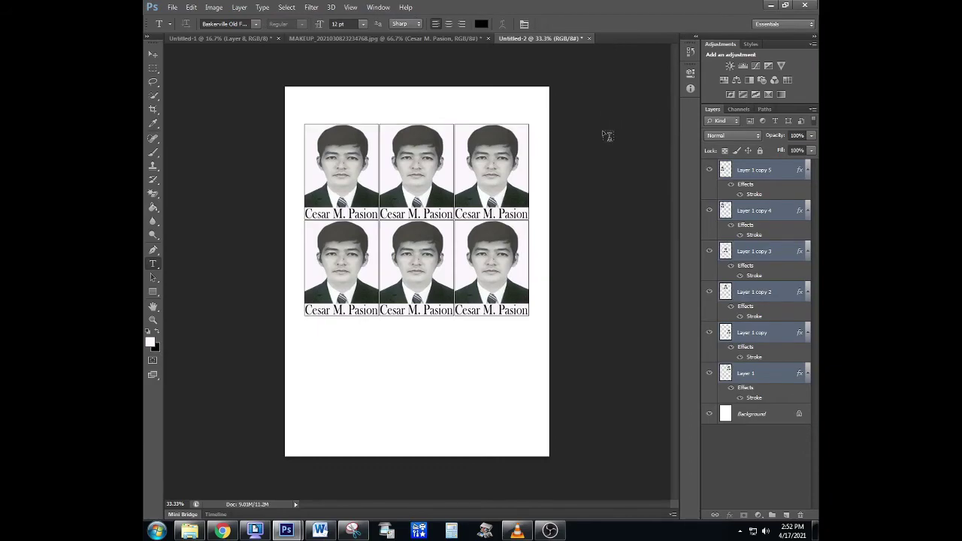
left_click(528, 151, "ctrl")
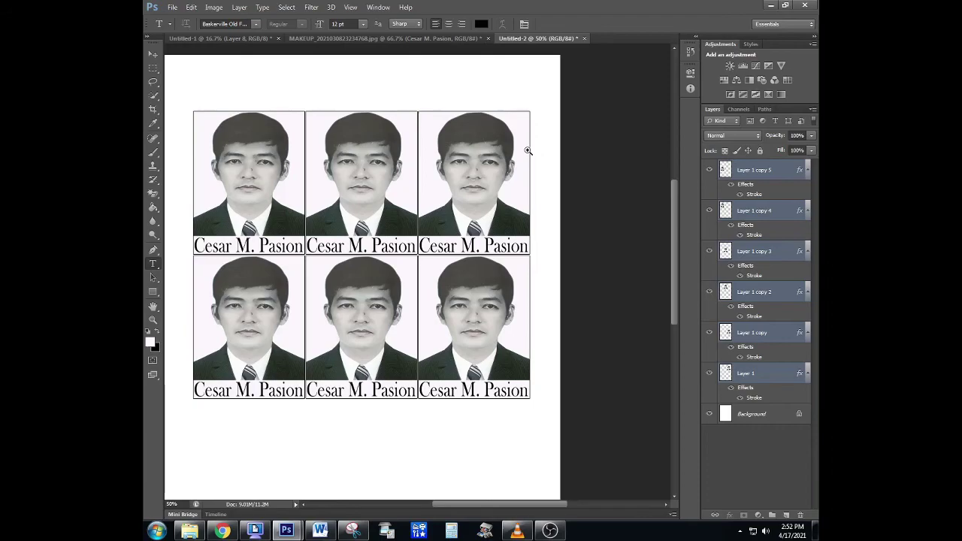
left_click(528, 150, "ctrl")
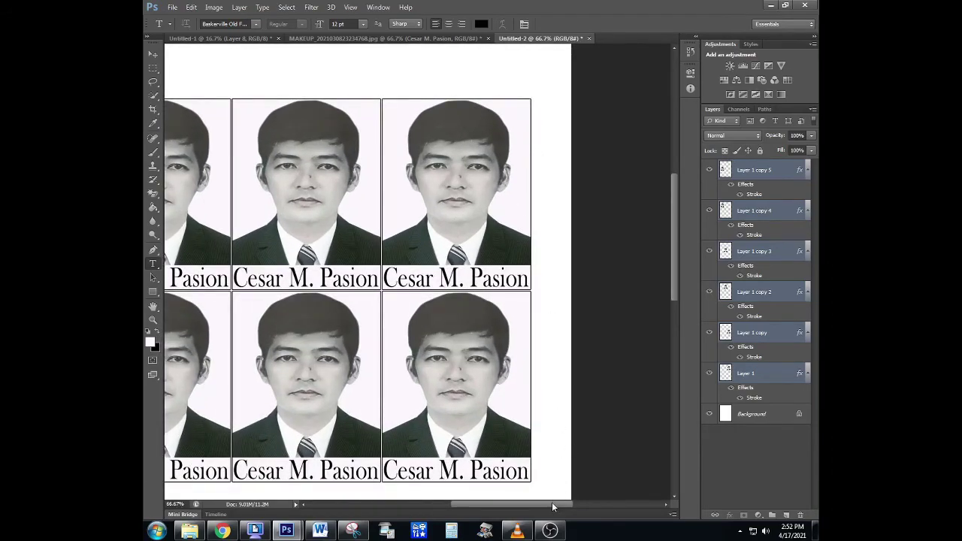
left_click_drag(553, 507, 527, 507)
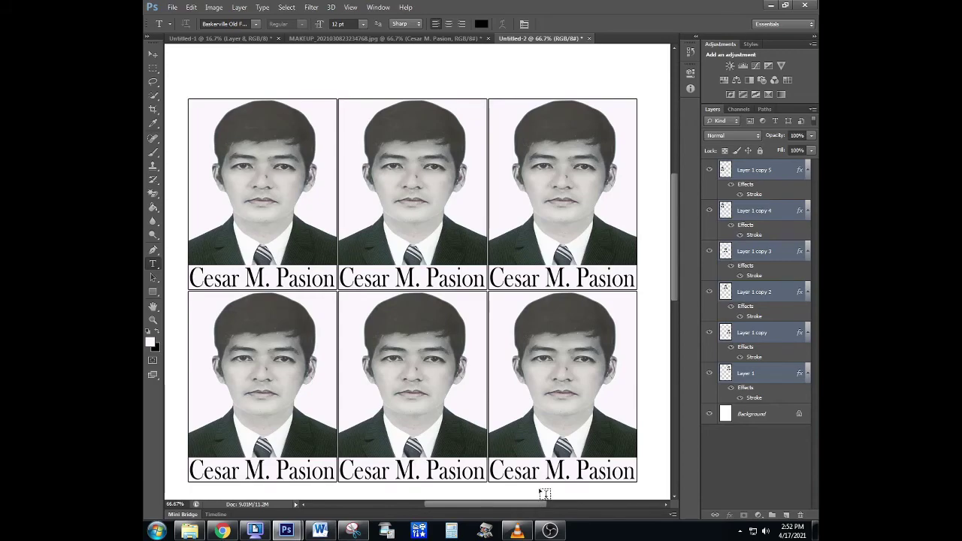